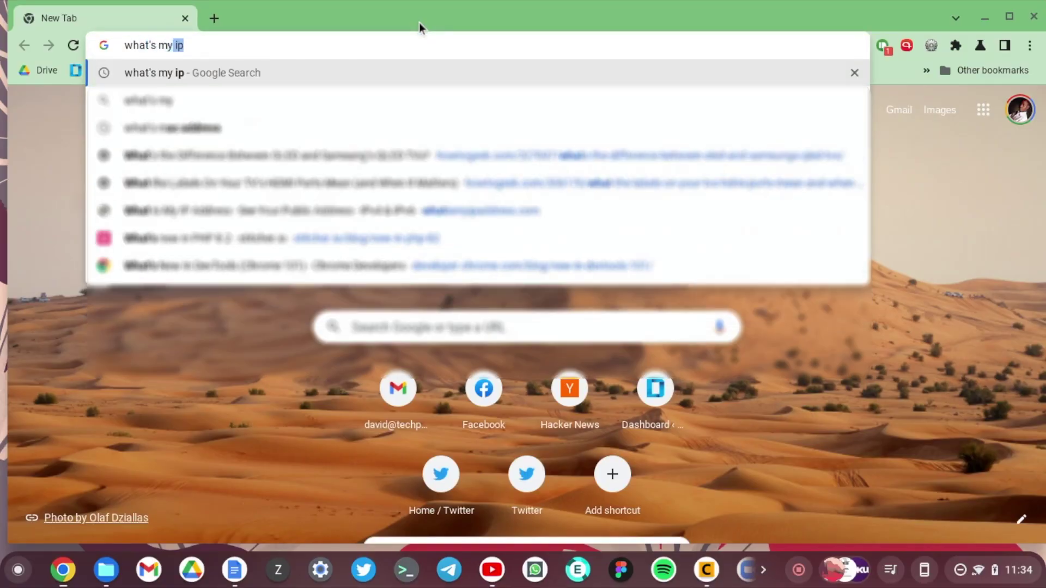
# Search 'what's my ip' and view the whatismyipaddress.com result placing the IP in Dallas, Texas.
pyautogui.press('Return')
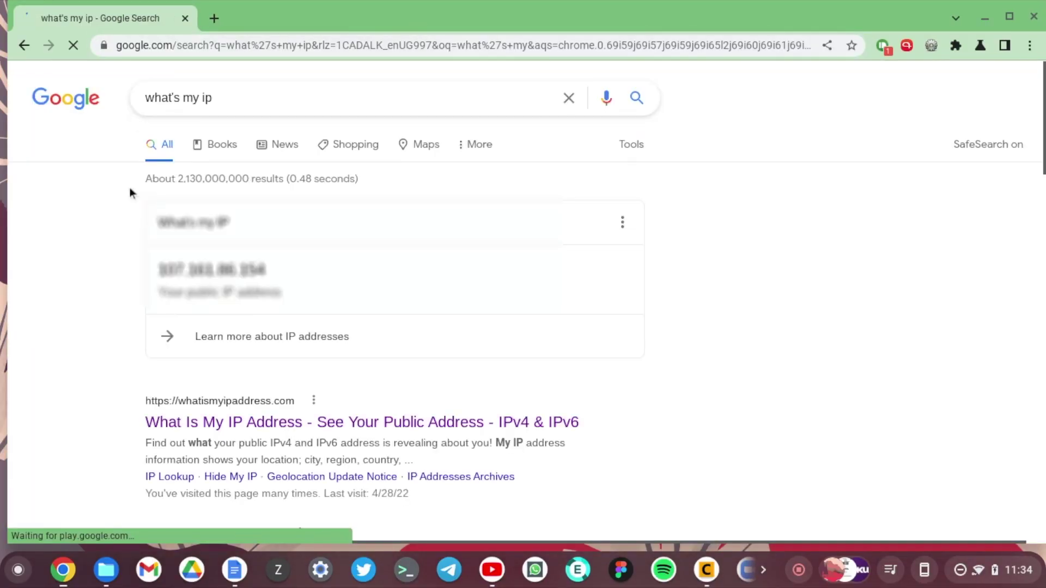
pyautogui.scroll(-1, 109, 312)
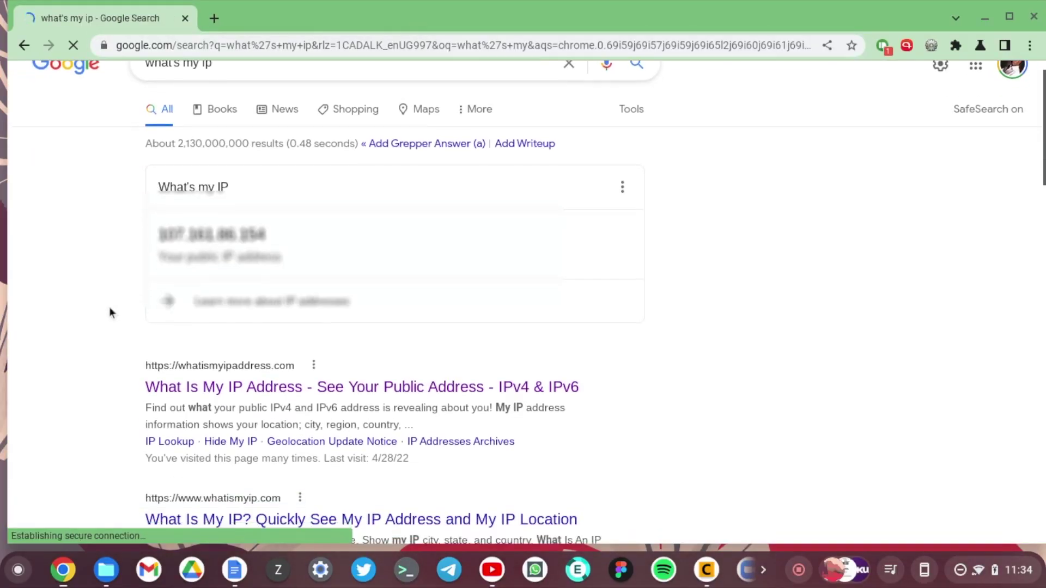
pyautogui.middleClick(186, 379)
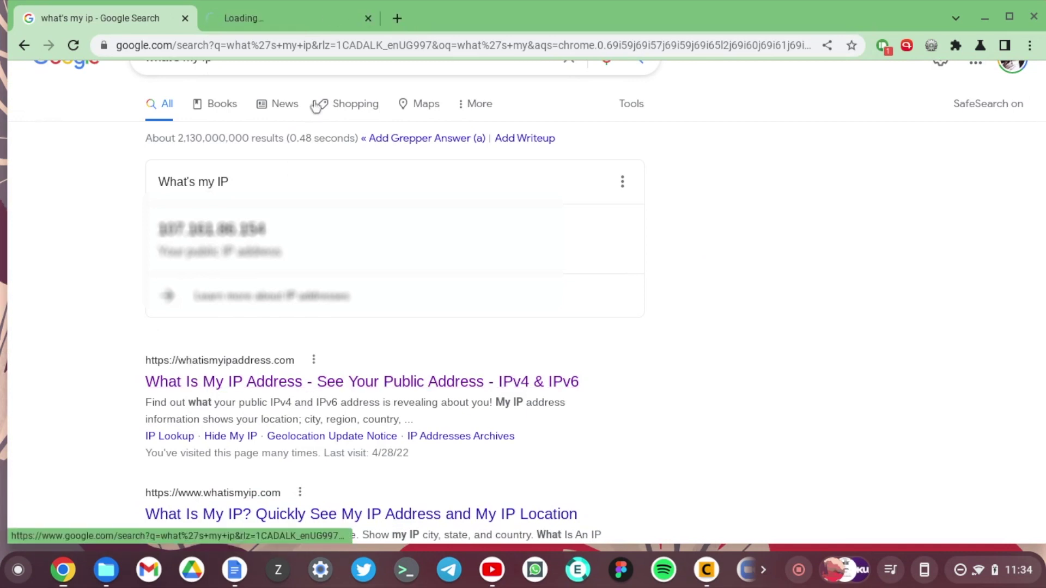
pyautogui.click(289, 19)
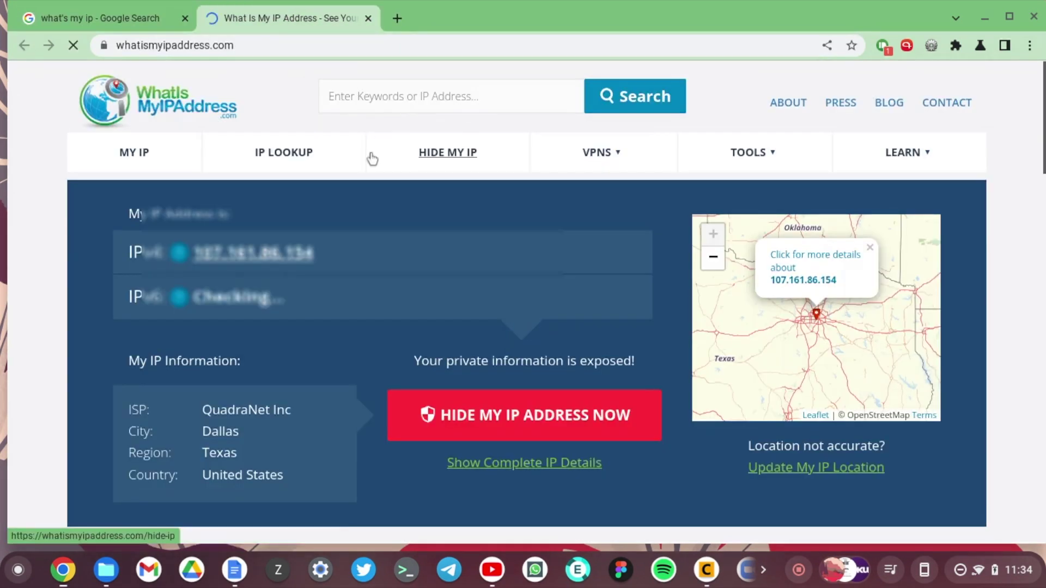
pyautogui.scroll(-2, 106, 364)
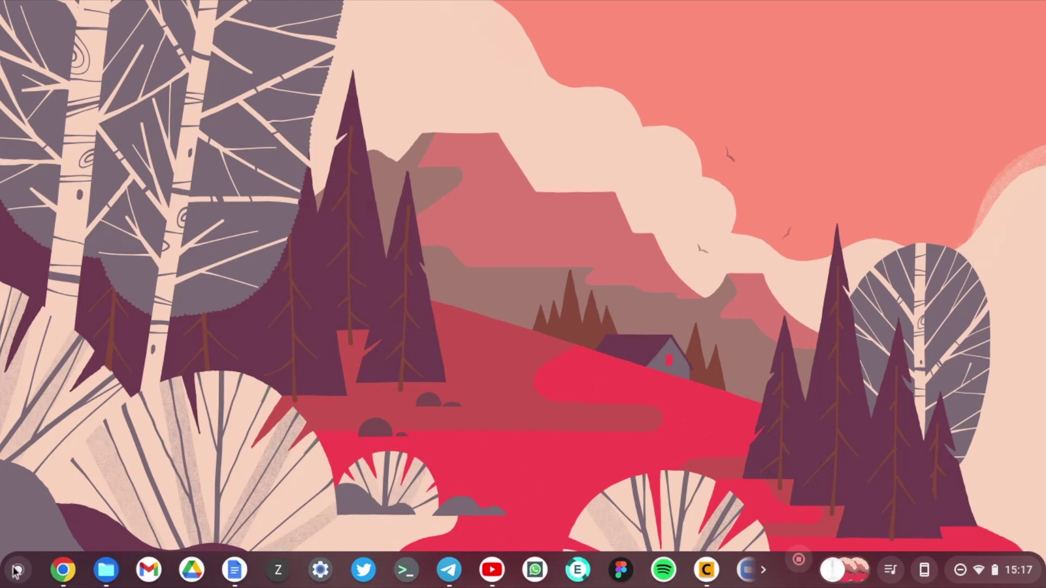
pyautogui.press('super')
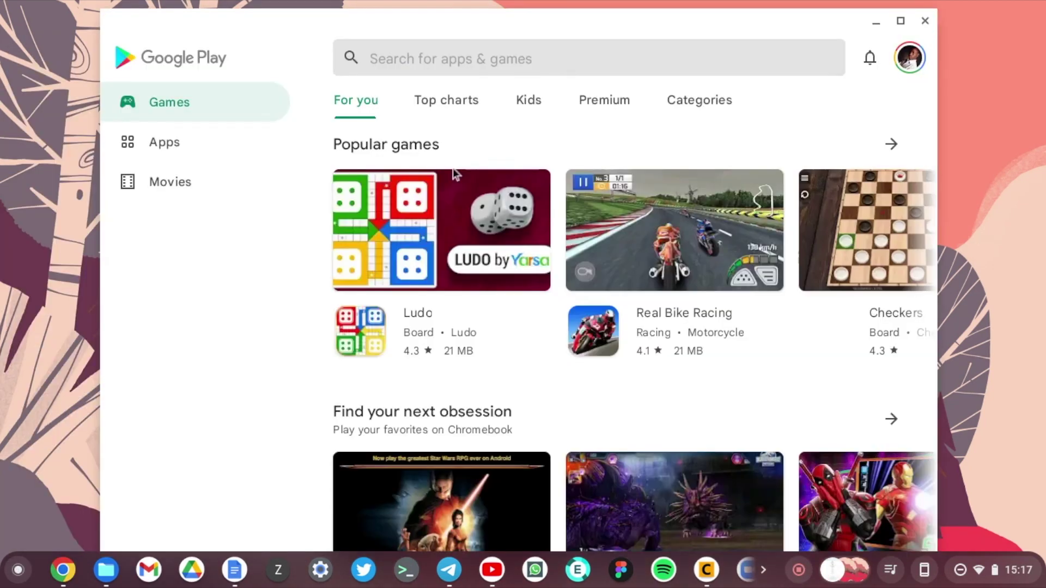
pyautogui.scroll(-1, 453, 168)
pyautogui.scroll(-3, 453, 168)
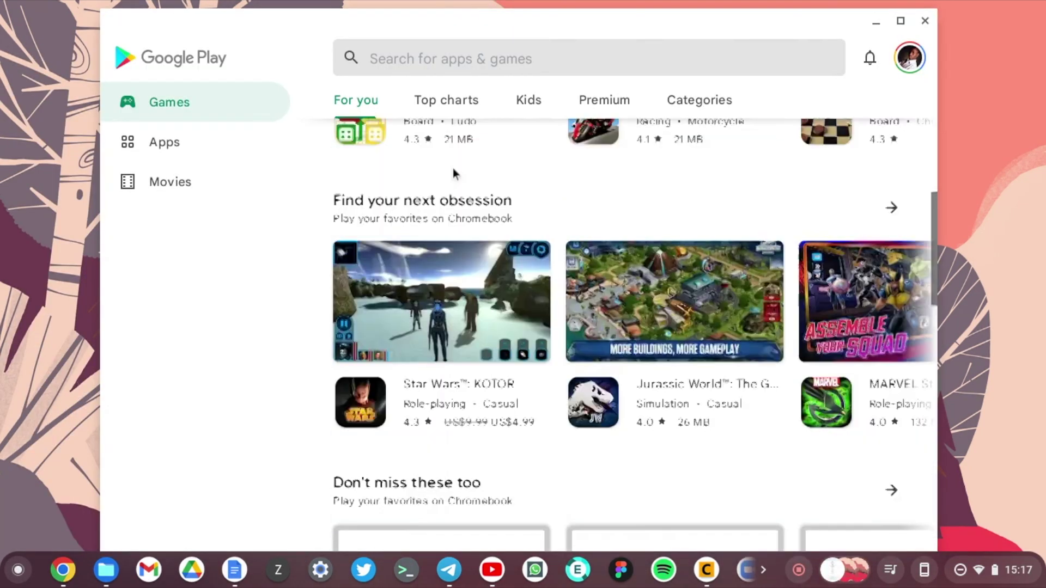
pyautogui.scroll(-10, 453, 167)
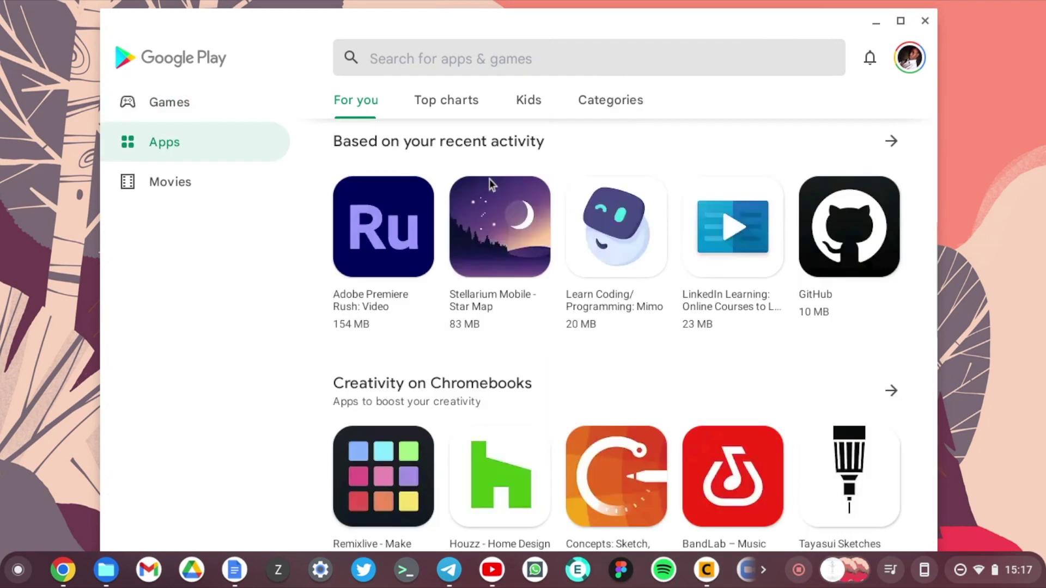
pyautogui.scroll(-8, 489, 179)
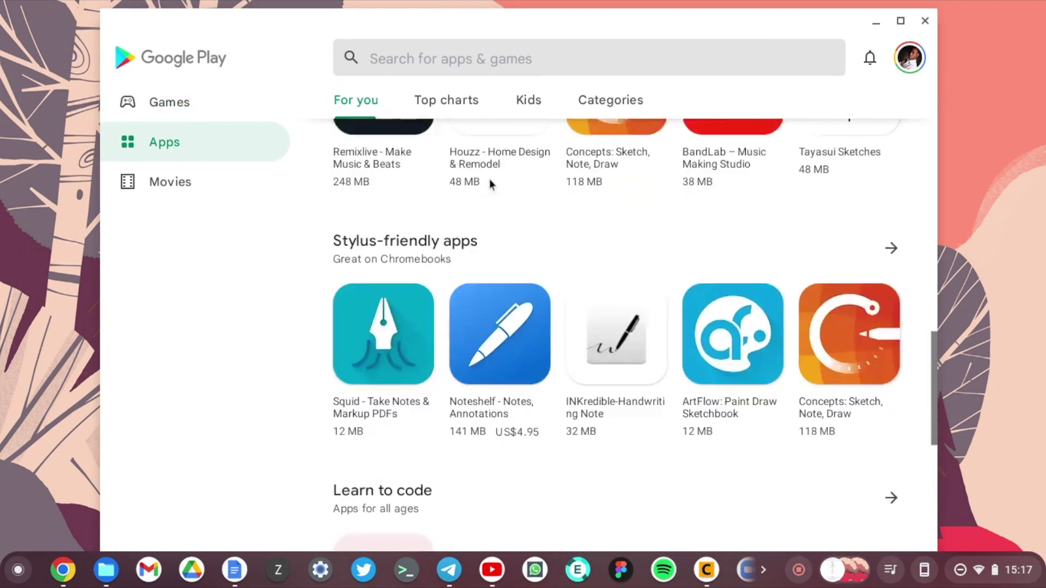
pyautogui.scroll(-4, 489, 178)
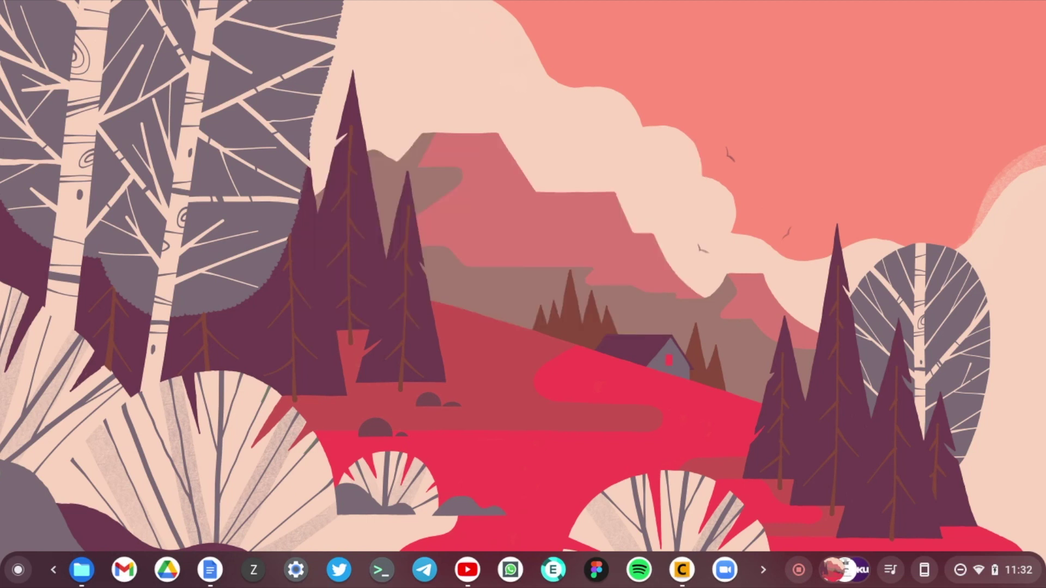
# From the Play Store, search 'windsc' and launch the installed Windscribe VPN app.
pyautogui.click(12, 577)
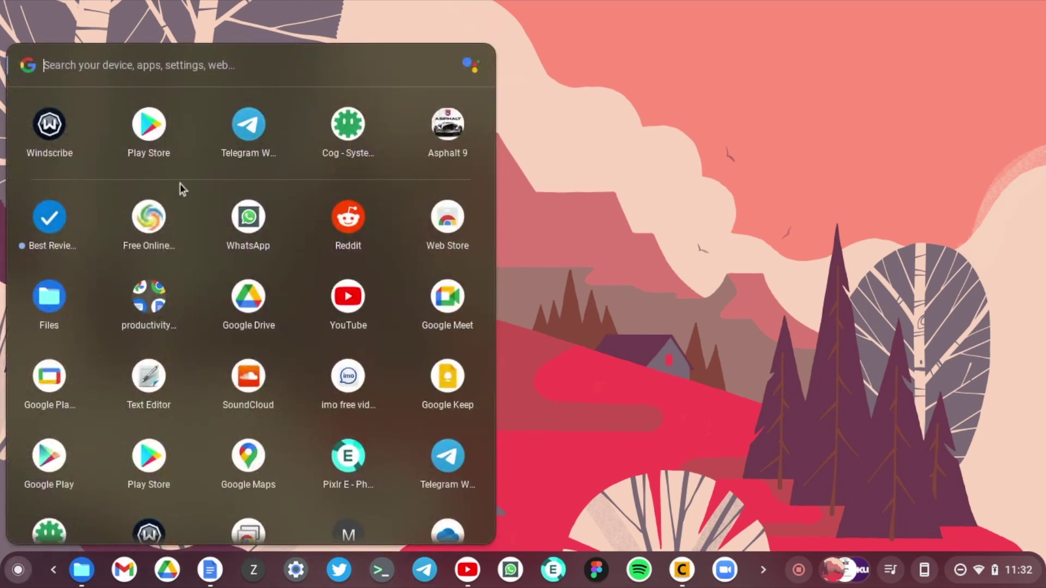
pyautogui.click(156, 139)
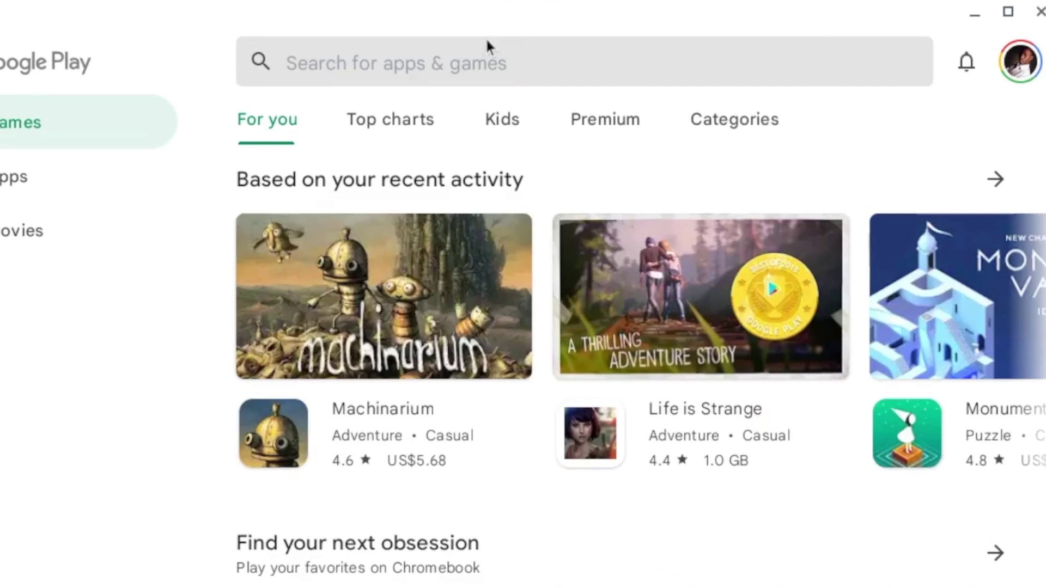
pyautogui.click(488, 54)
pyautogui.write('s')
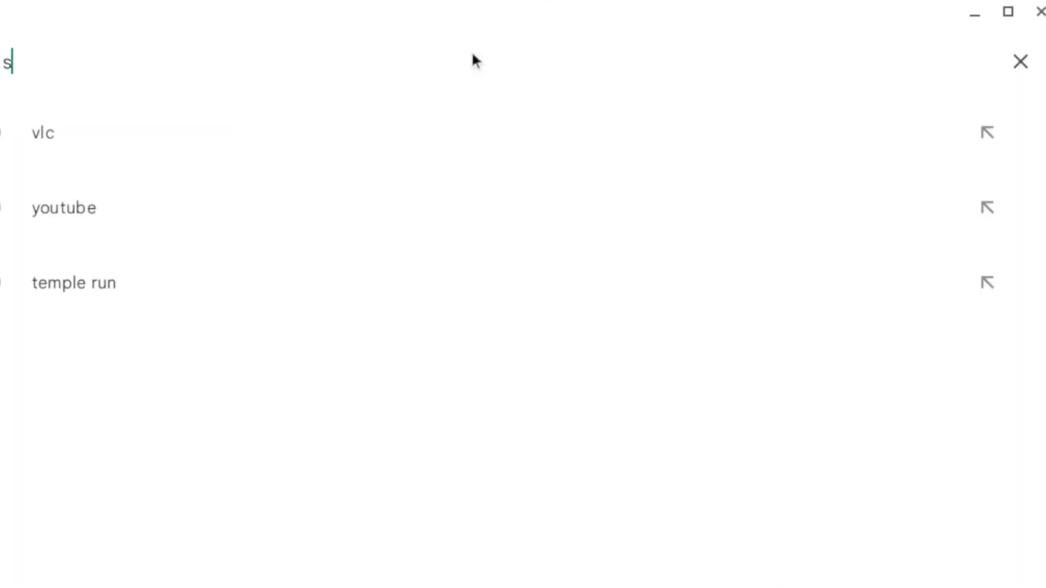
pyautogui.press('BackSpace')
pyautogui.write('windsc')
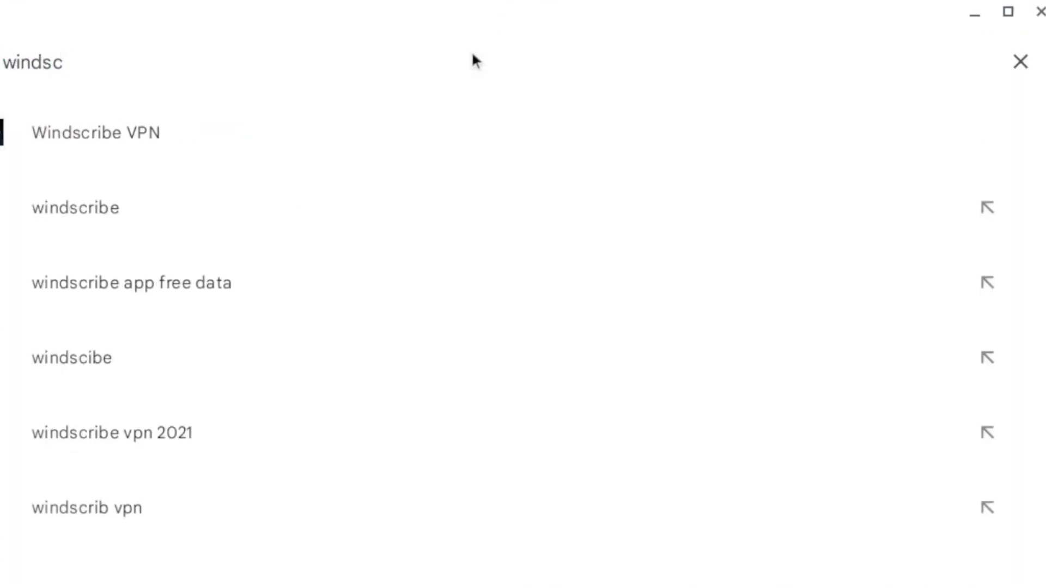
pyautogui.click(135, 140)
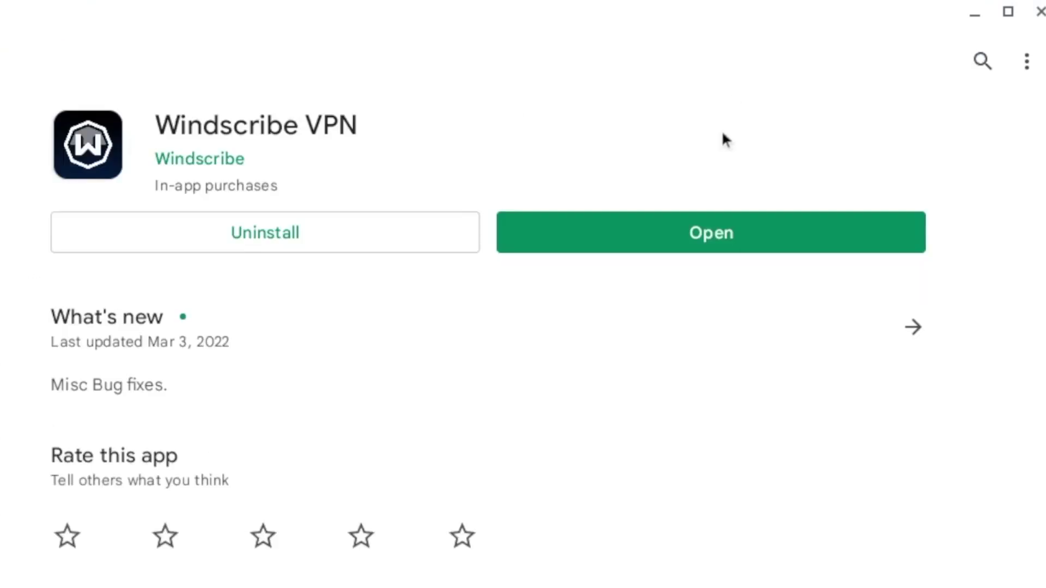
pyautogui.click(719, 231)
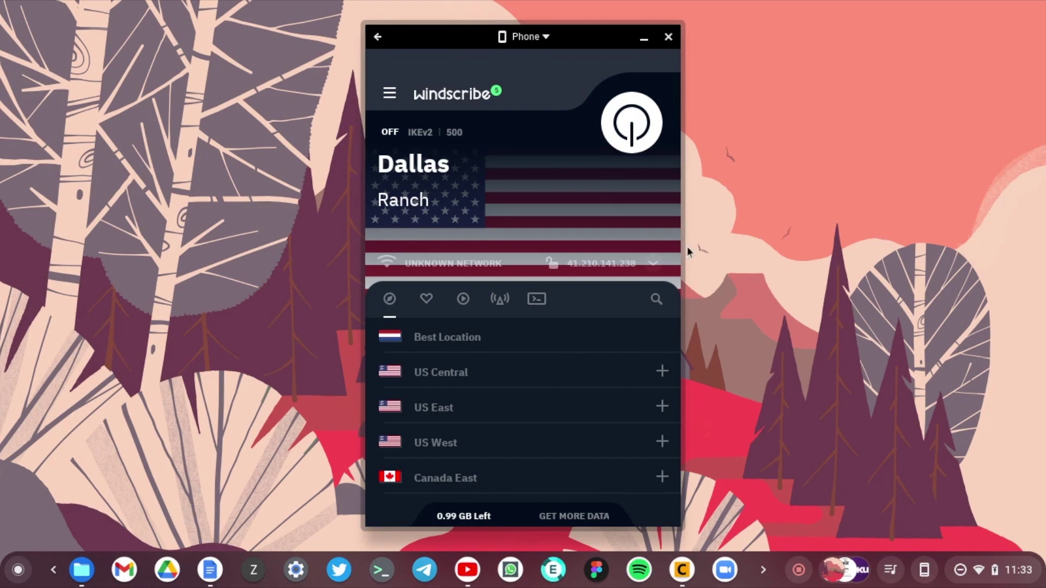
# Connect Windscribe to Dallas - Ranch and verify the Connected notification in Quick Settings.
pyautogui.click(635, 126)
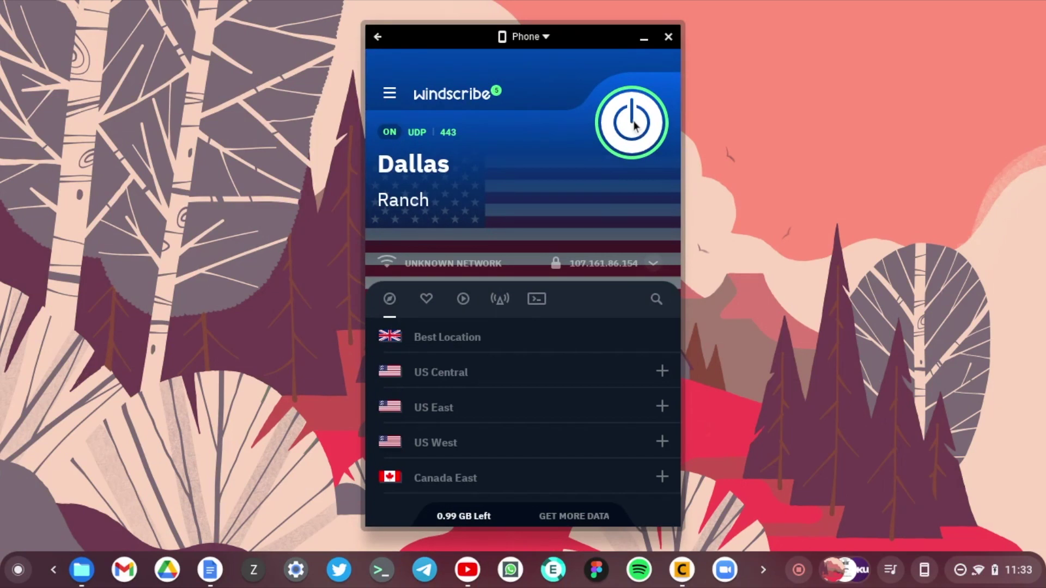
pyautogui.click(644, 39)
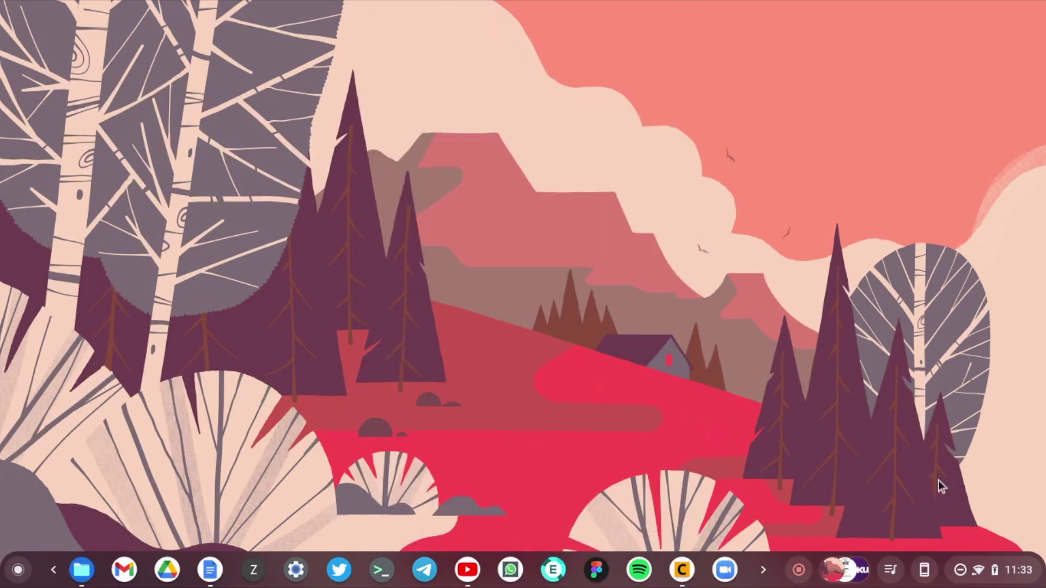
pyautogui.click(984, 575)
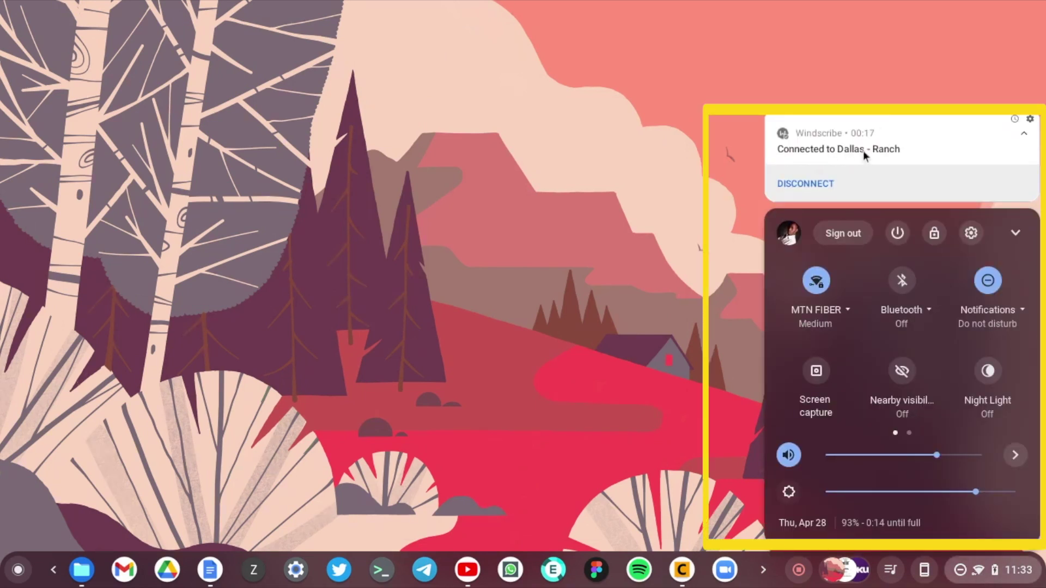
pyautogui.click(573, 235)
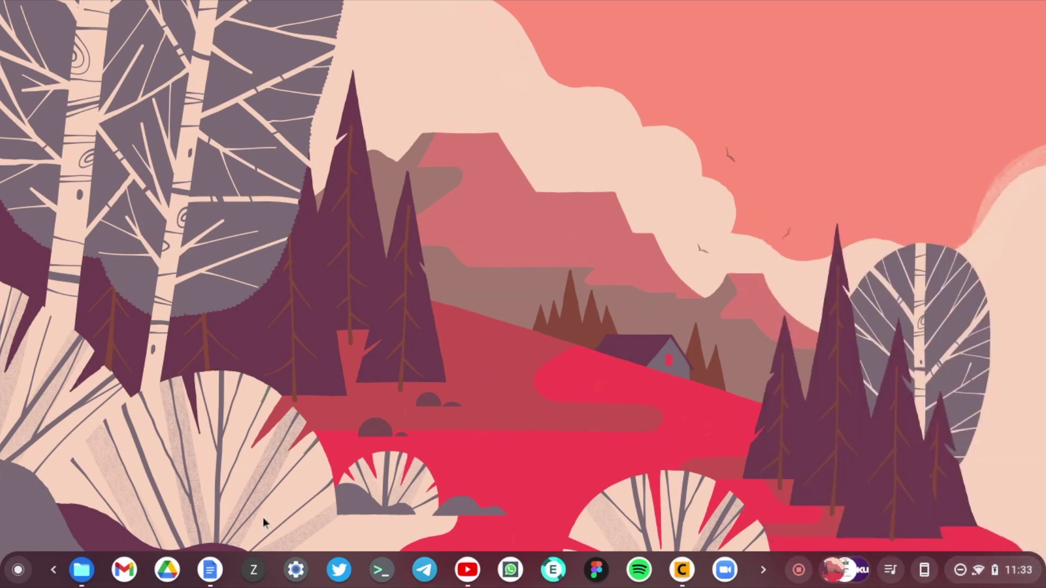
pyautogui.click(53, 571)
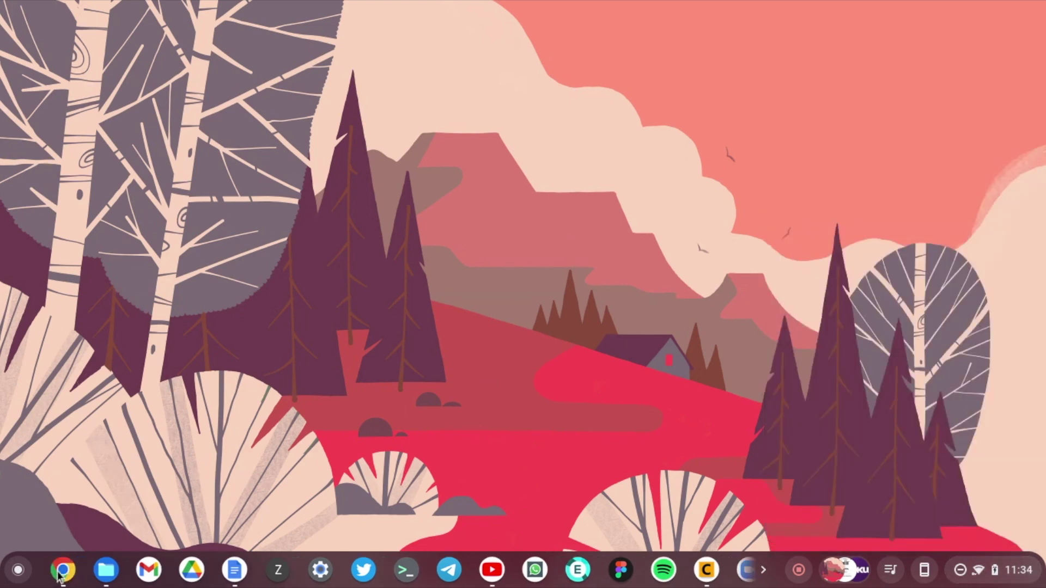
# Search 'what's my ip', review whatismyipaddress.com's Dallas, Texas details, then open a new blank tab.
pyautogui.click(61, 571)
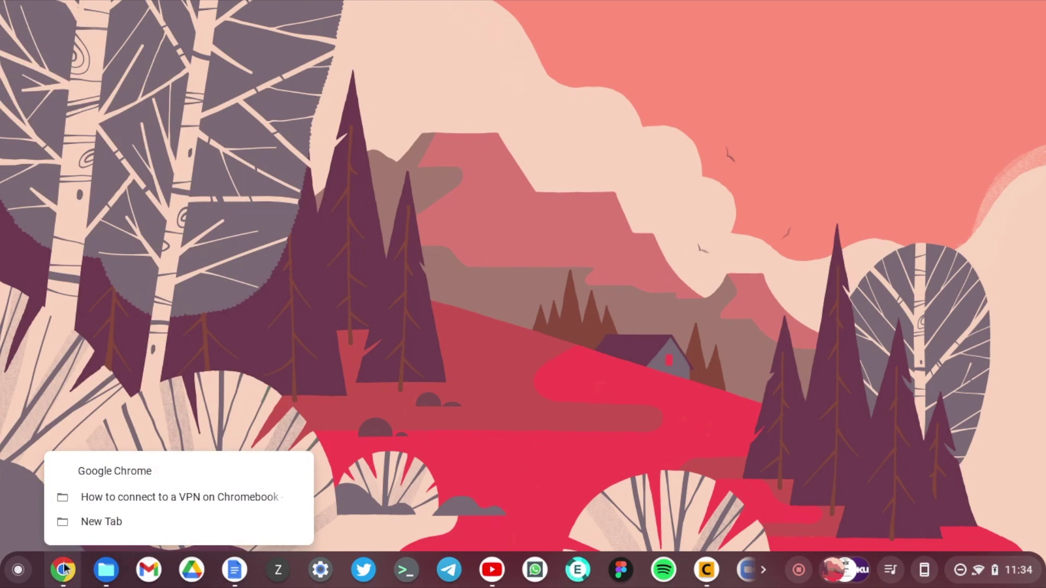
pyautogui.click(110, 527)
pyautogui.write("what's my")
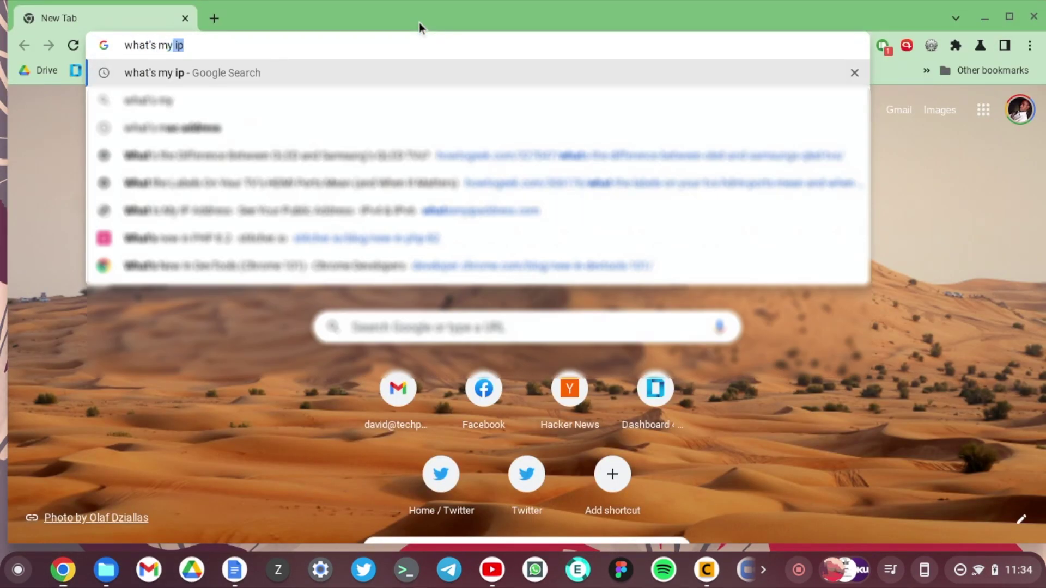
pyautogui.press('Return')
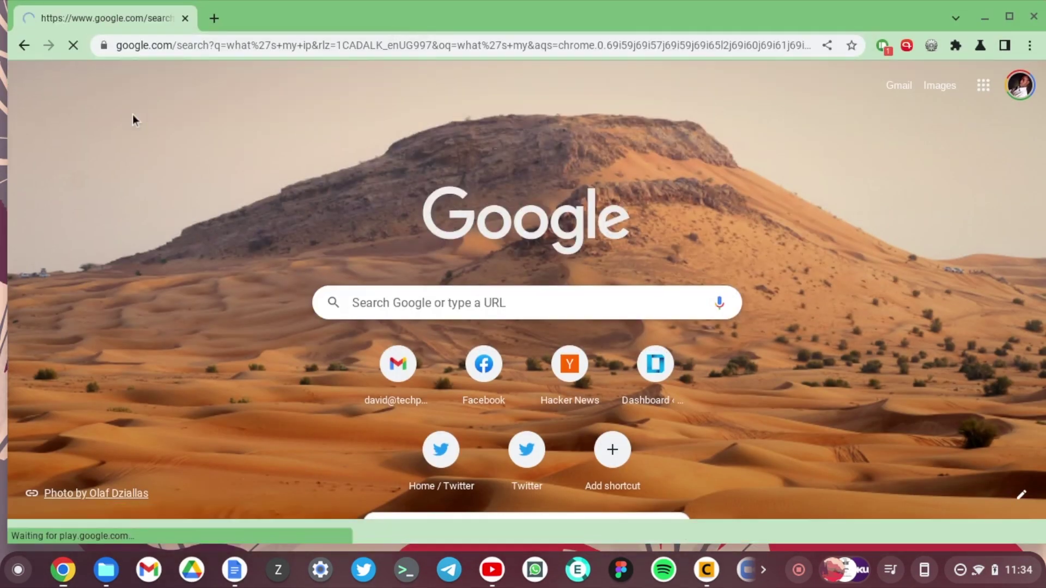
pyautogui.scroll(-1, 109, 312)
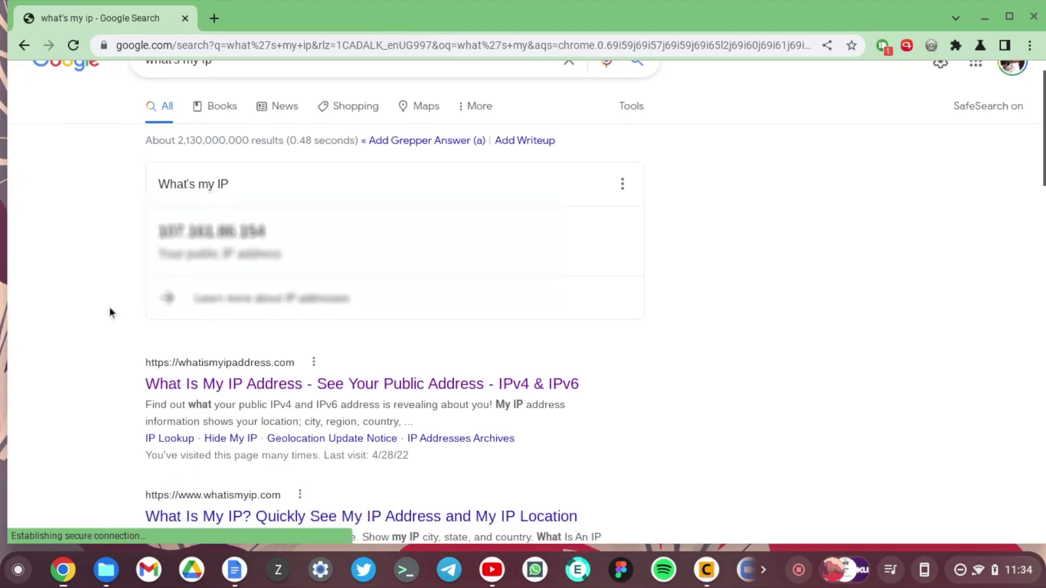
pyautogui.middleClick(202, 381)
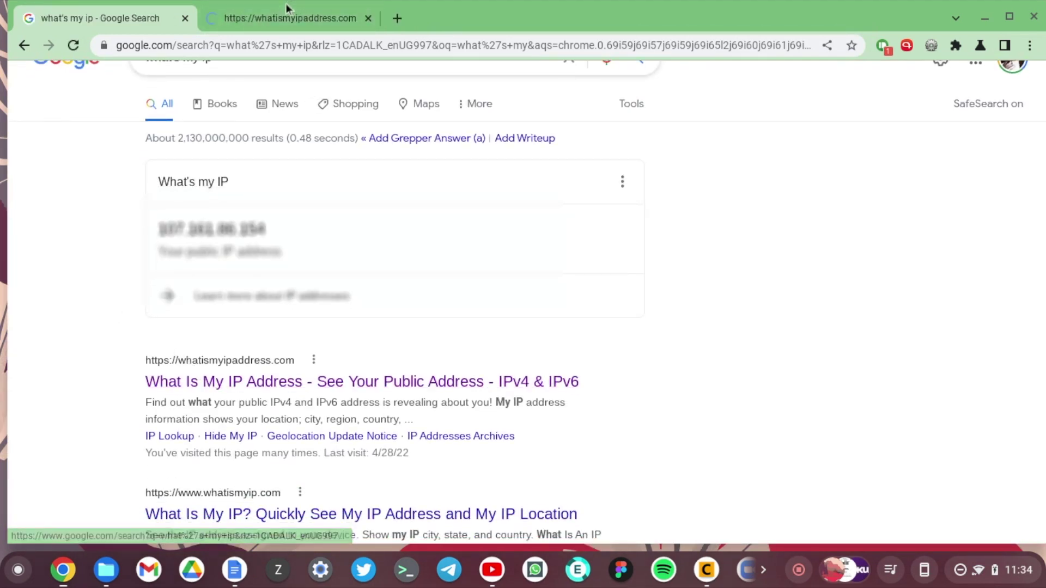
pyautogui.click(288, 20)
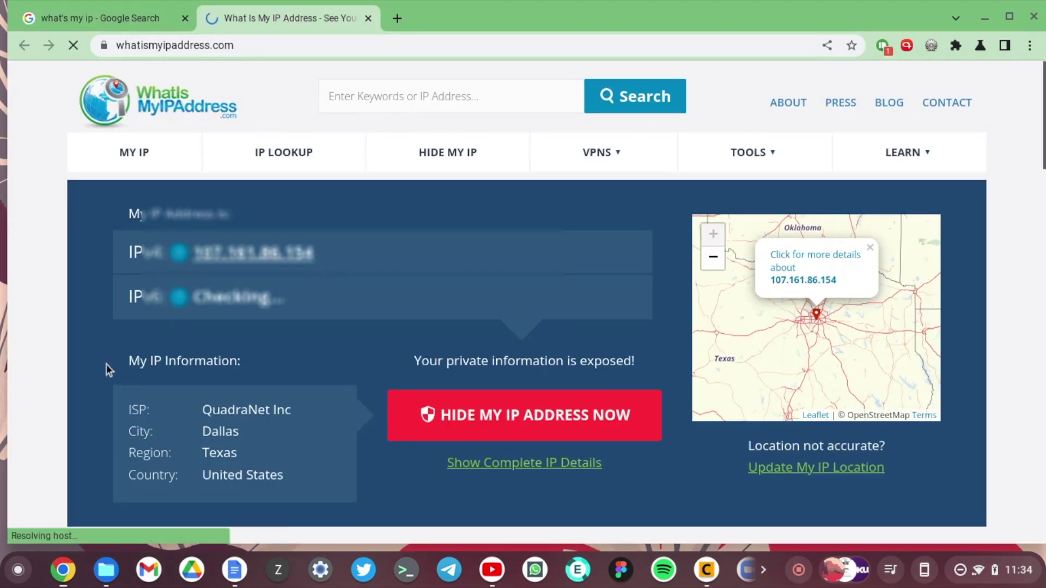
pyautogui.scroll(-2, 107, 364)
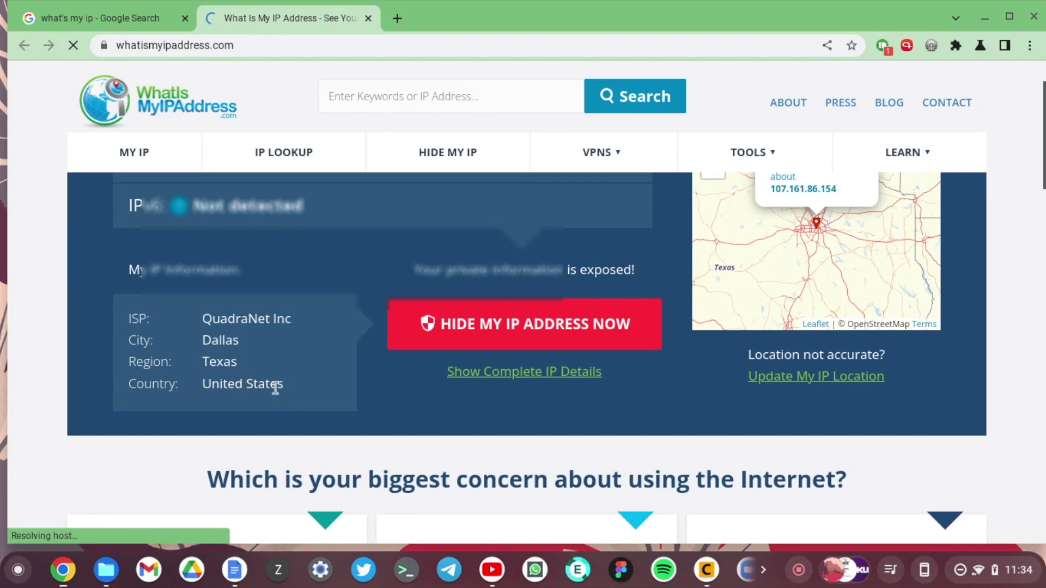
pyautogui.scroll(1, 276, 388)
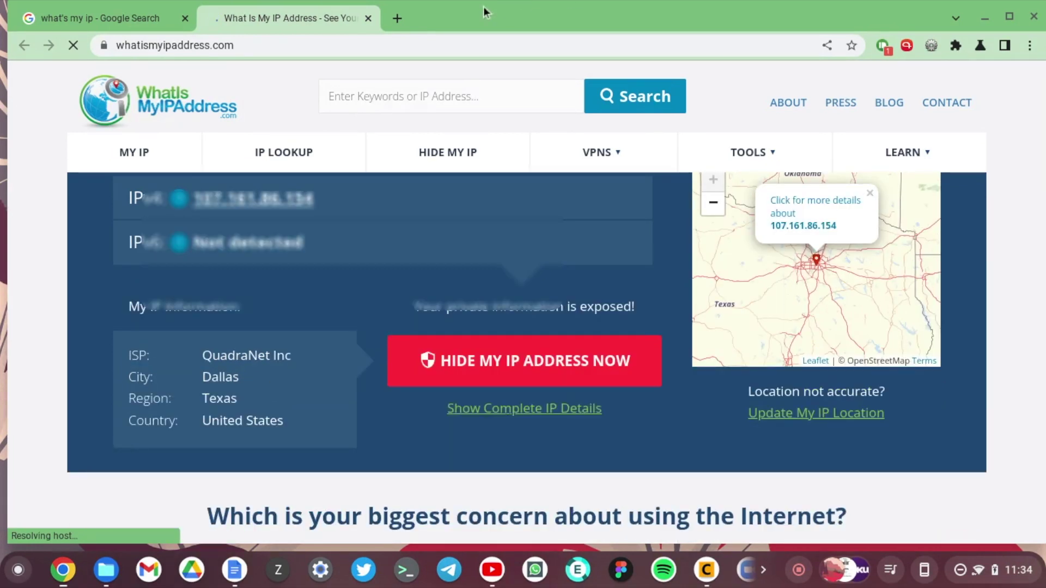
pyautogui.click(398, 18)
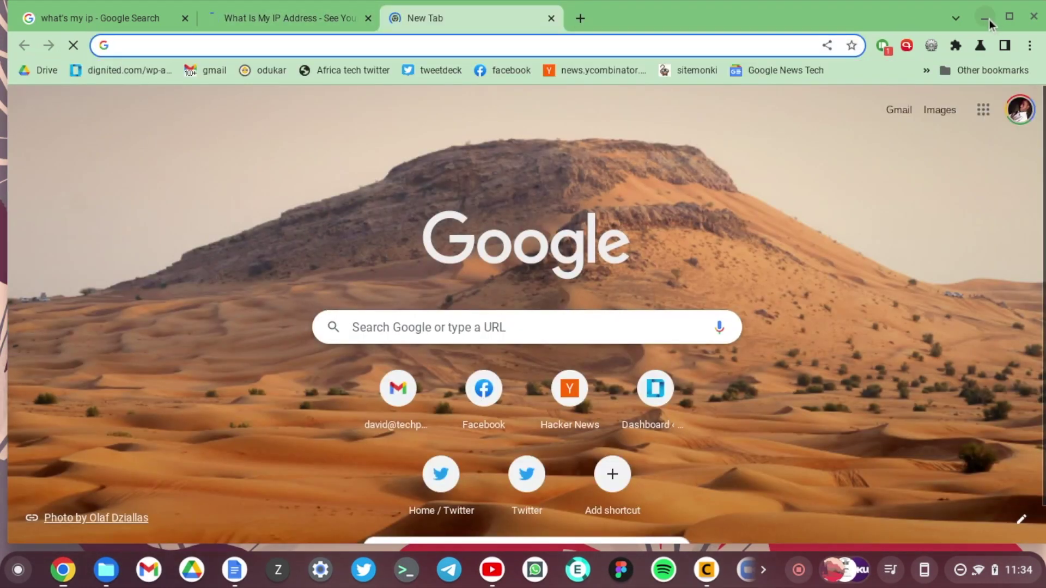
pyautogui.click(985, 18)
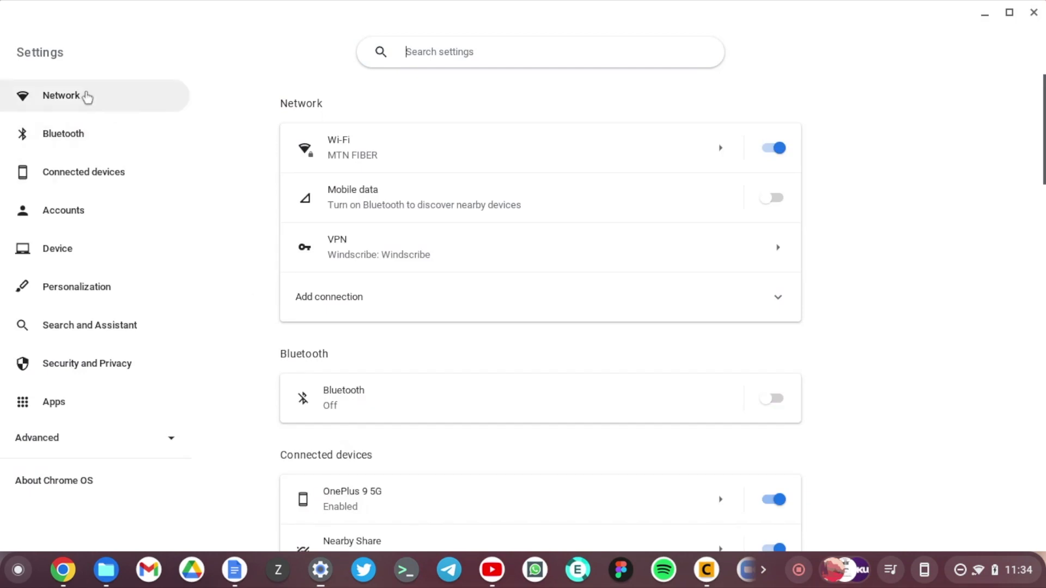
# Open Network > VPN > Windscribe details and expand Network to review IP, gateway and name servers.
pyautogui.click(87, 97)
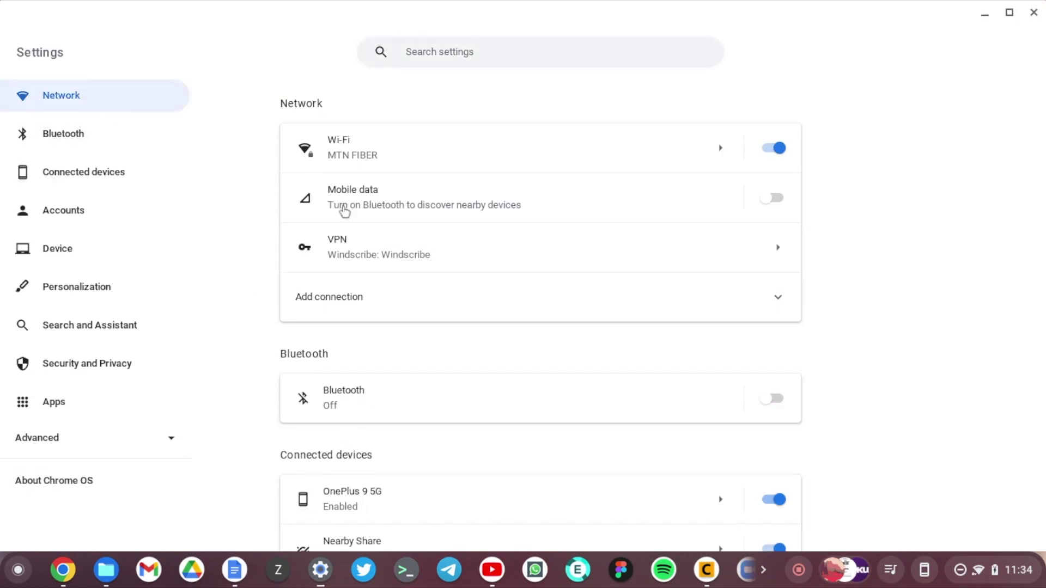
pyautogui.click(376, 269)
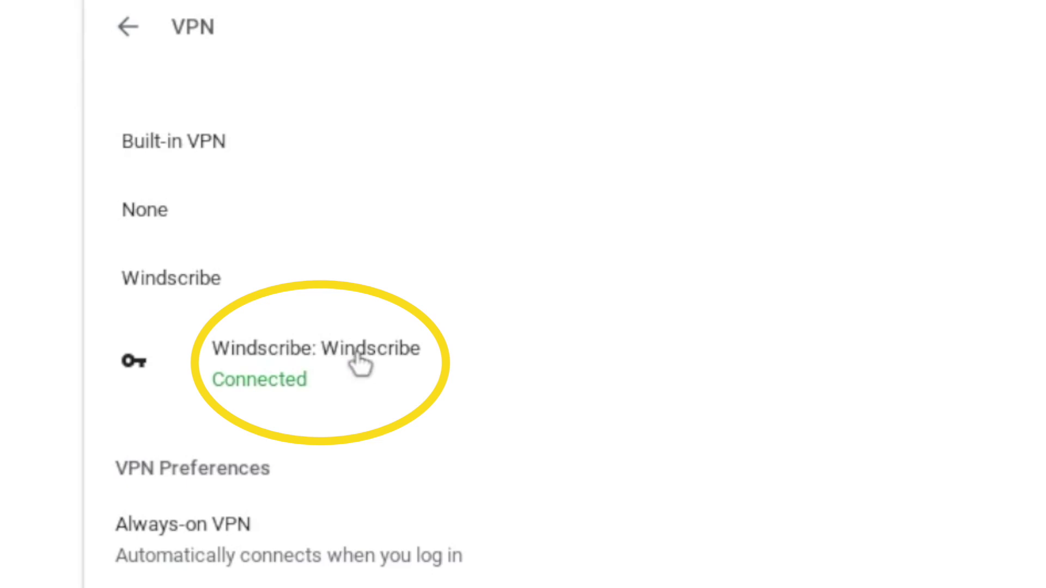
pyautogui.click(383, 361)
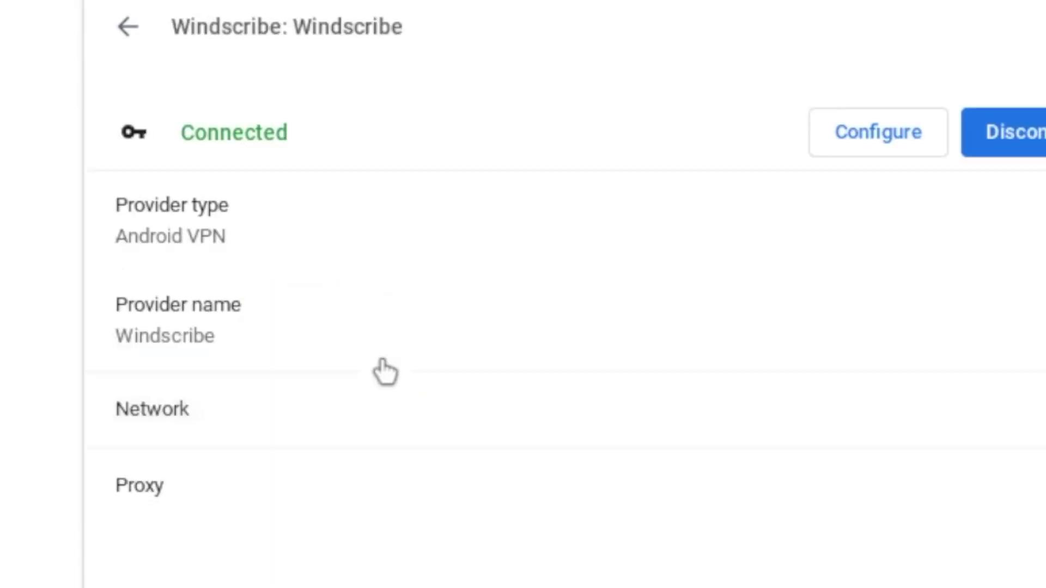
pyautogui.click(375, 417)
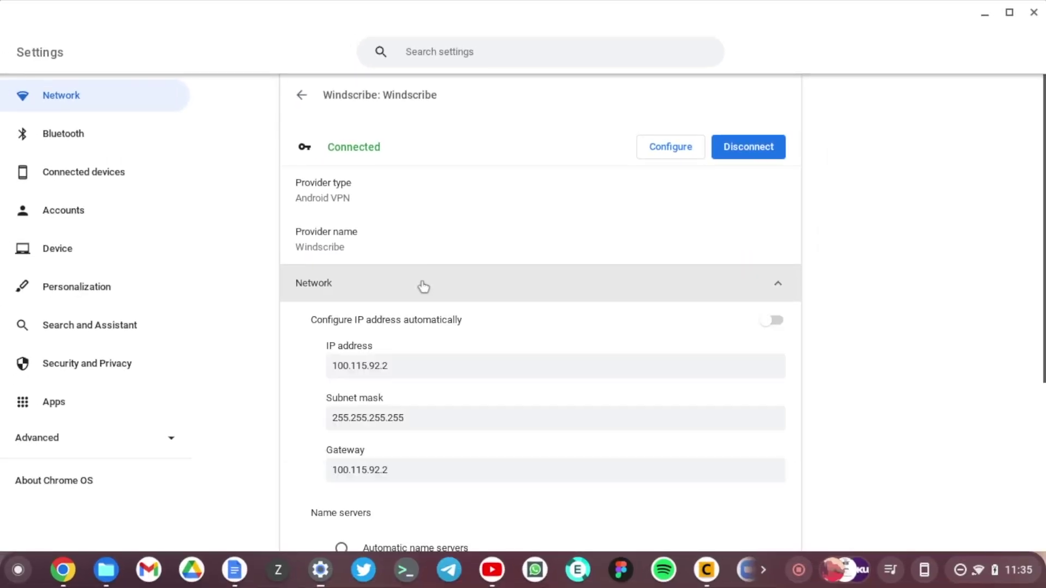
pyautogui.scroll(-3, 424, 286)
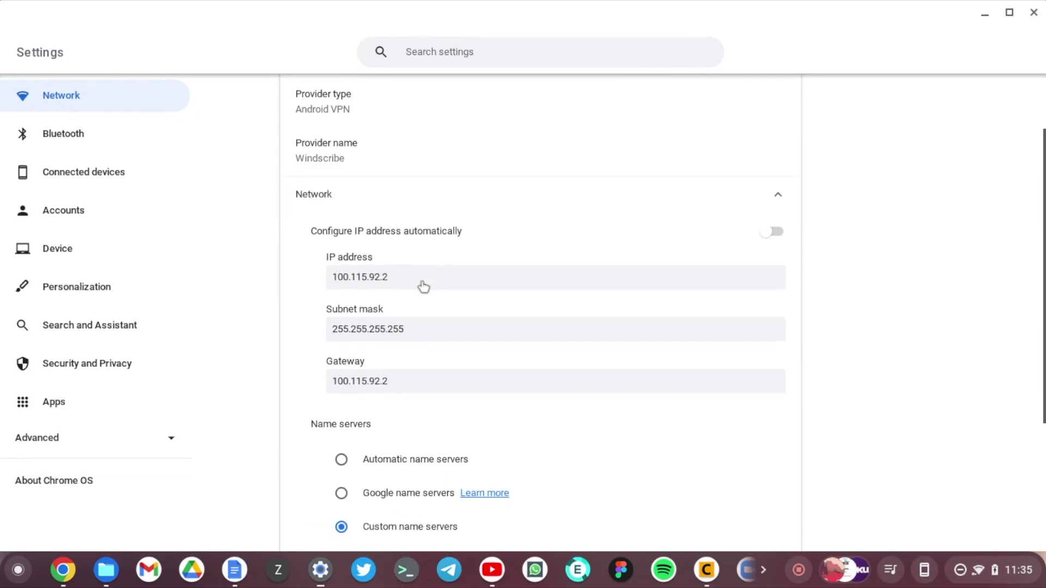
pyautogui.scroll(-5, 404, 361)
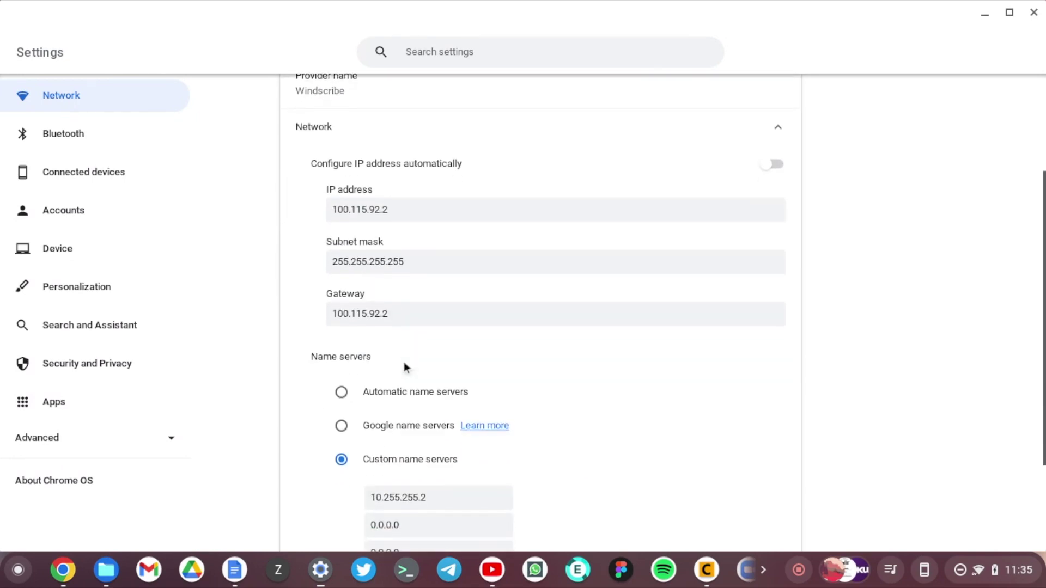
pyautogui.scroll(6, 527, 354)
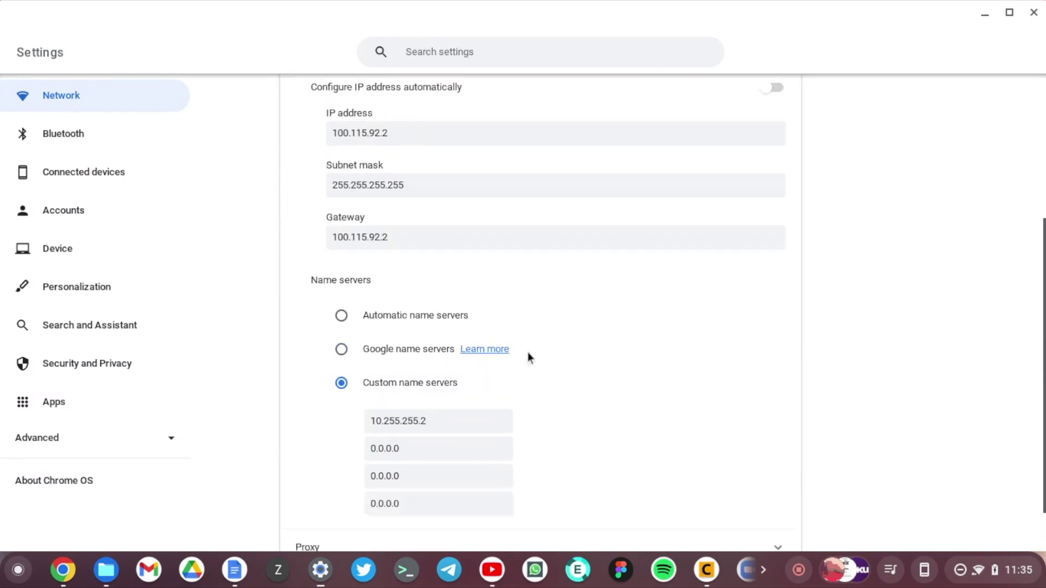
pyautogui.scroll(1, 527, 355)
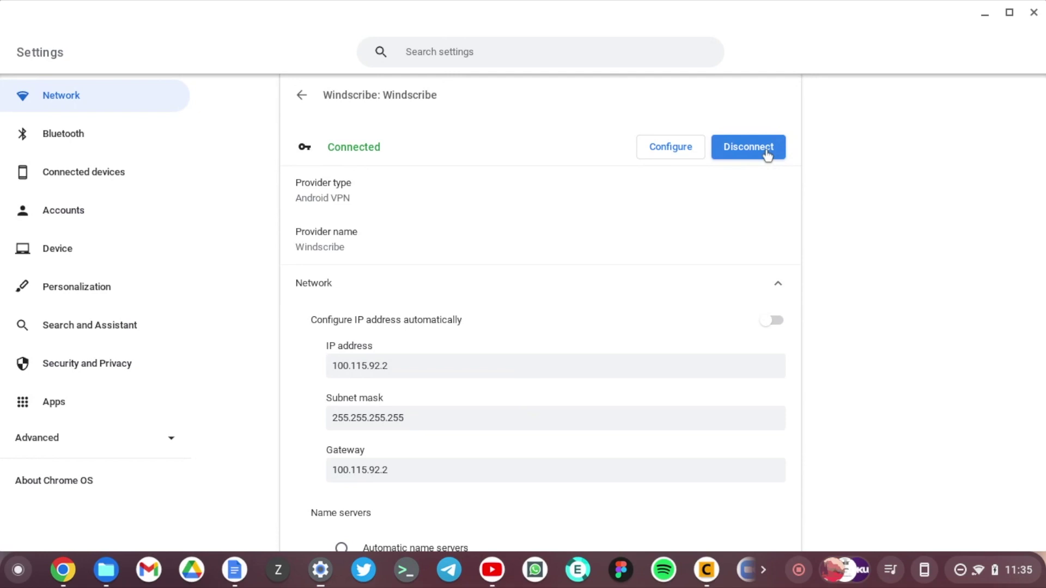
pyautogui.click(985, 13)
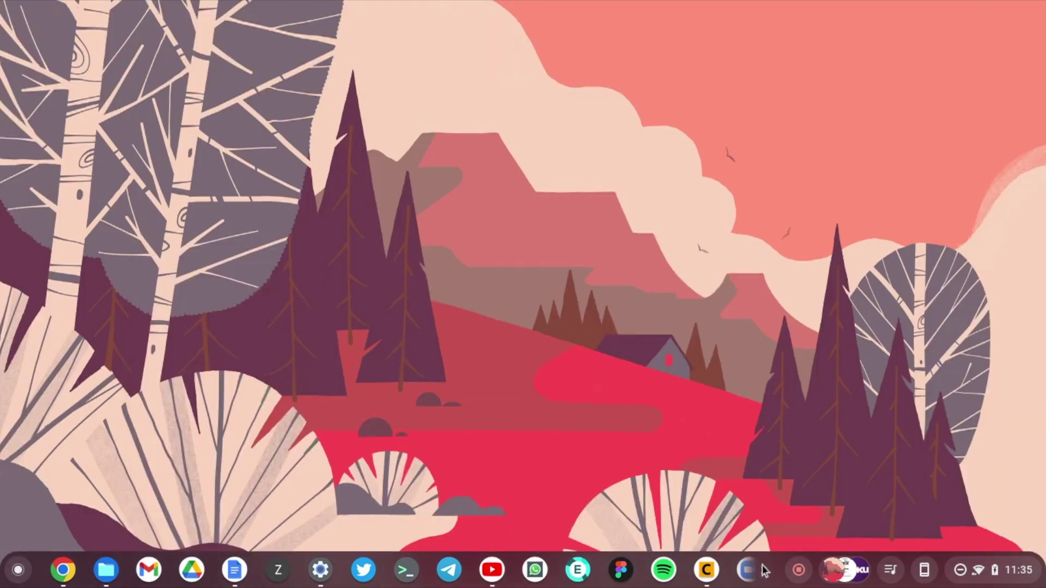
# Launch Windscribe from the shelf and turn its VPN connection off.
pyautogui.click(757, 569)
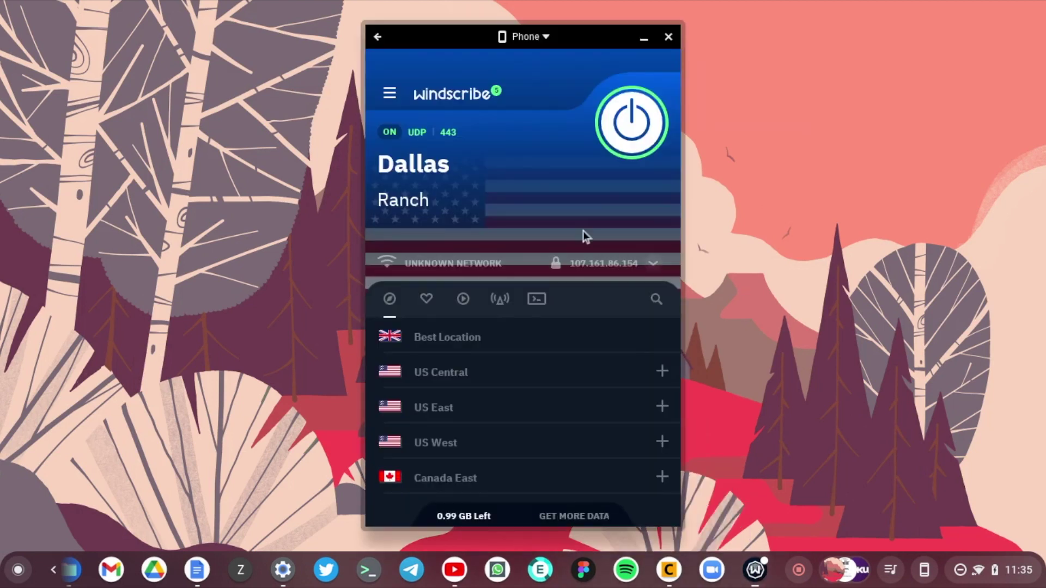
pyautogui.click(633, 139)
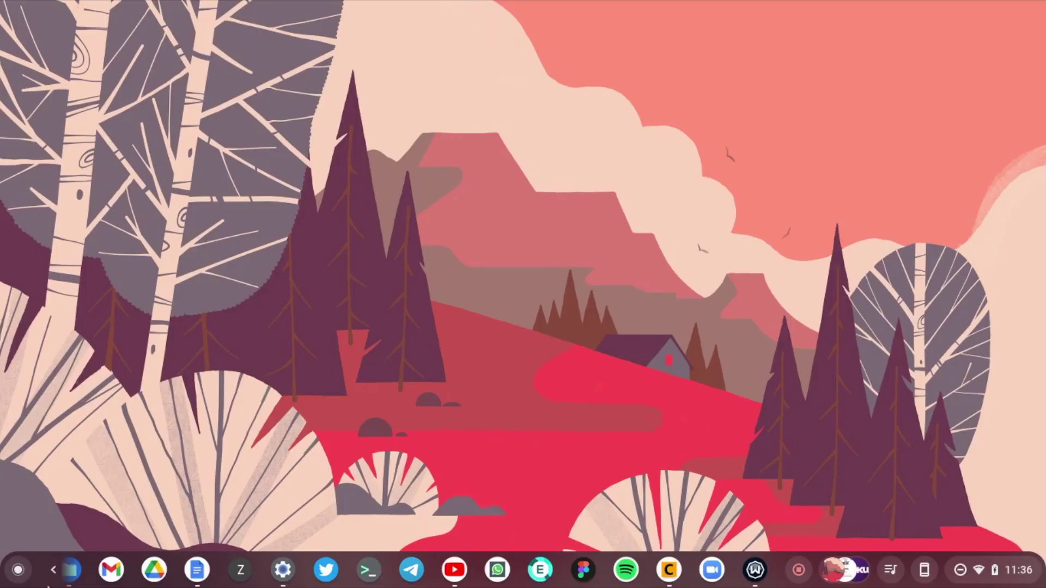
# In a new Chrome tab, search 'webstore' and open the Windscribe - Free Proxy and Ad Blocker page.
pyautogui.click(54, 572)
pyautogui.rightClick(57, 577)
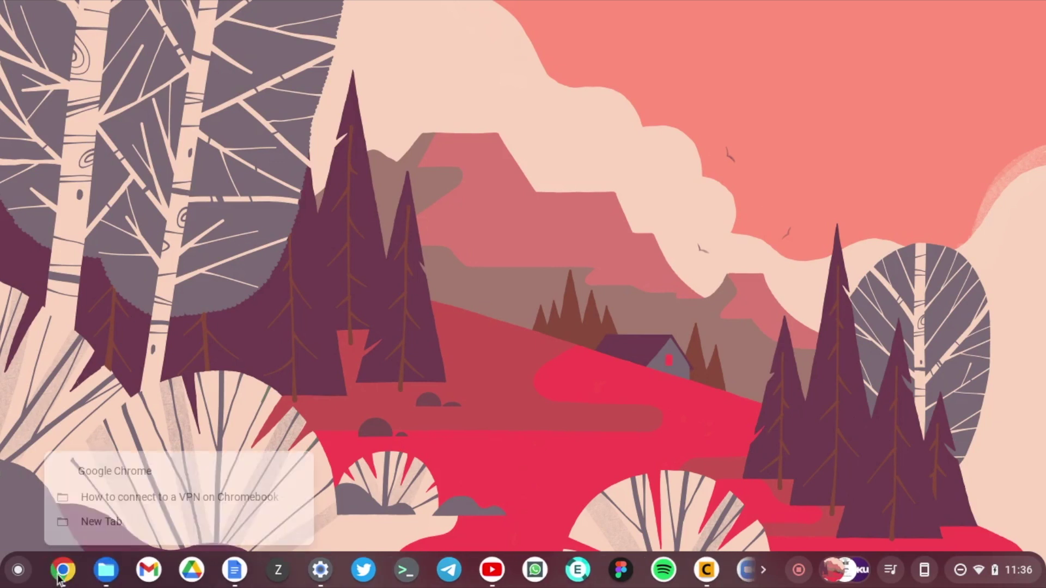
pyautogui.click(119, 530)
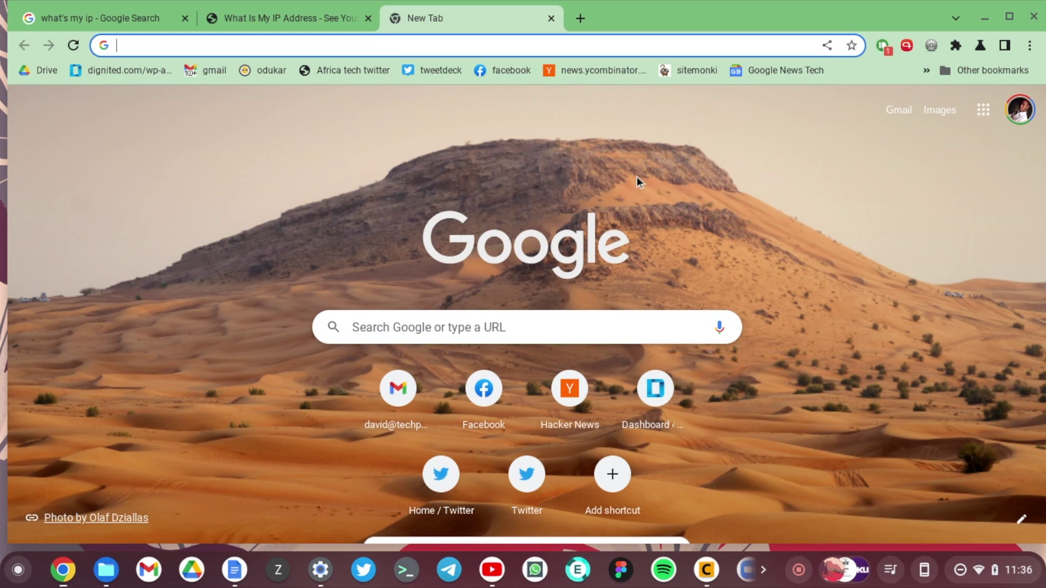
pyautogui.write('google chrome')
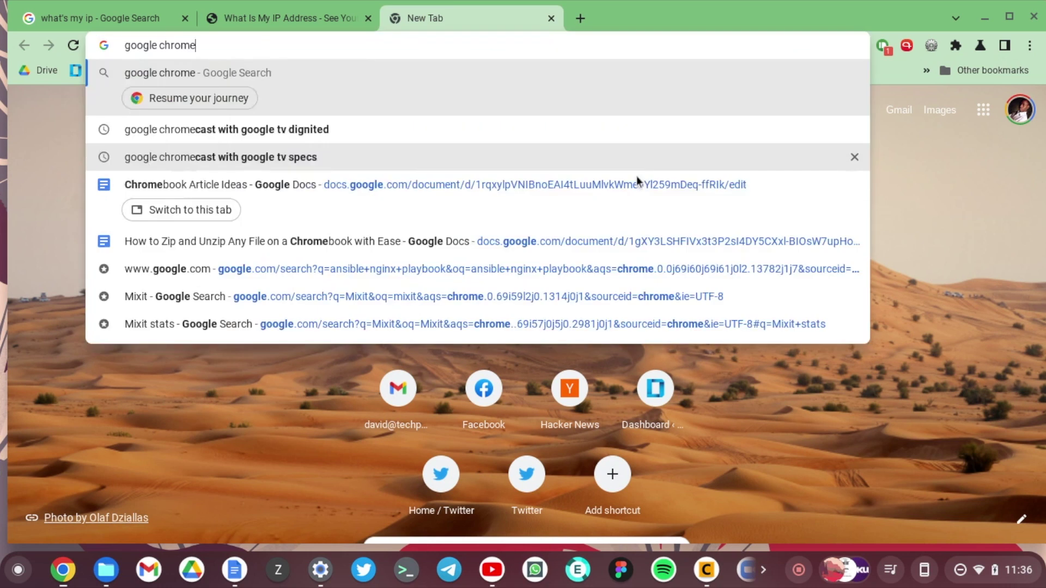
pyautogui.press('BackSpace')
pyautogui.press('Escape')
pyautogui.write('webstore')
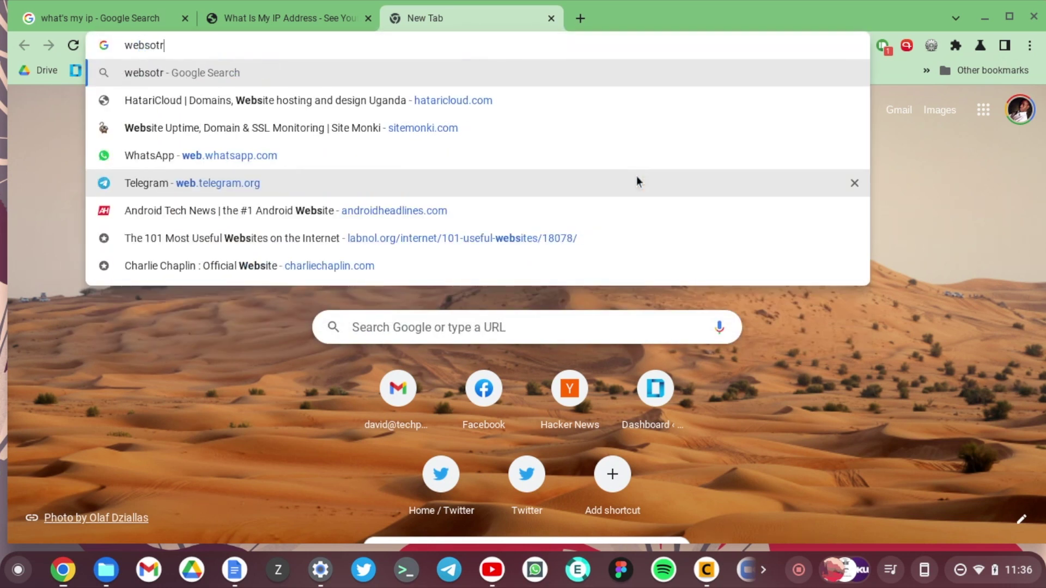
pyautogui.press('Return')
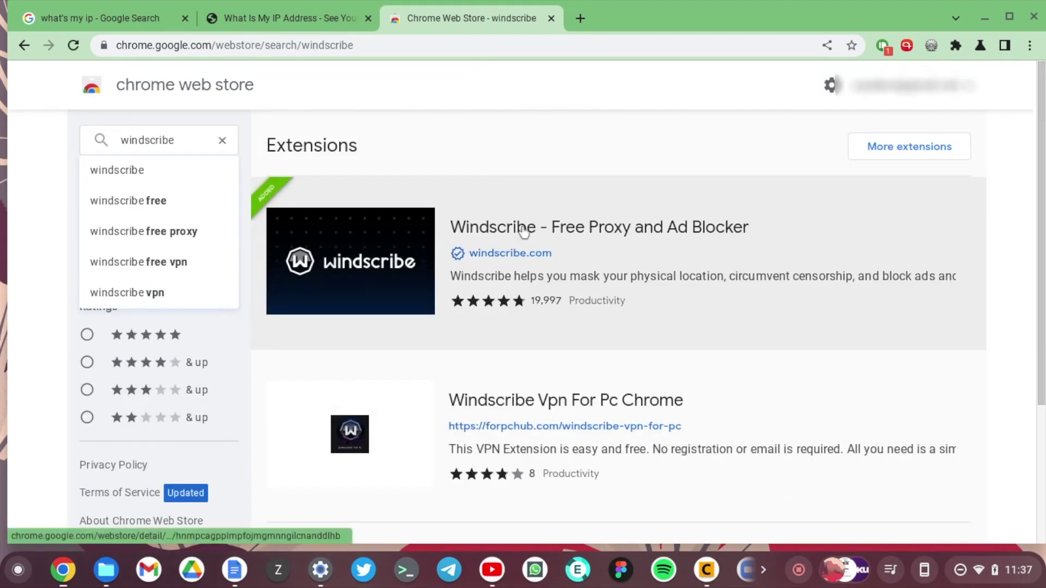
pyautogui.click(532, 231)
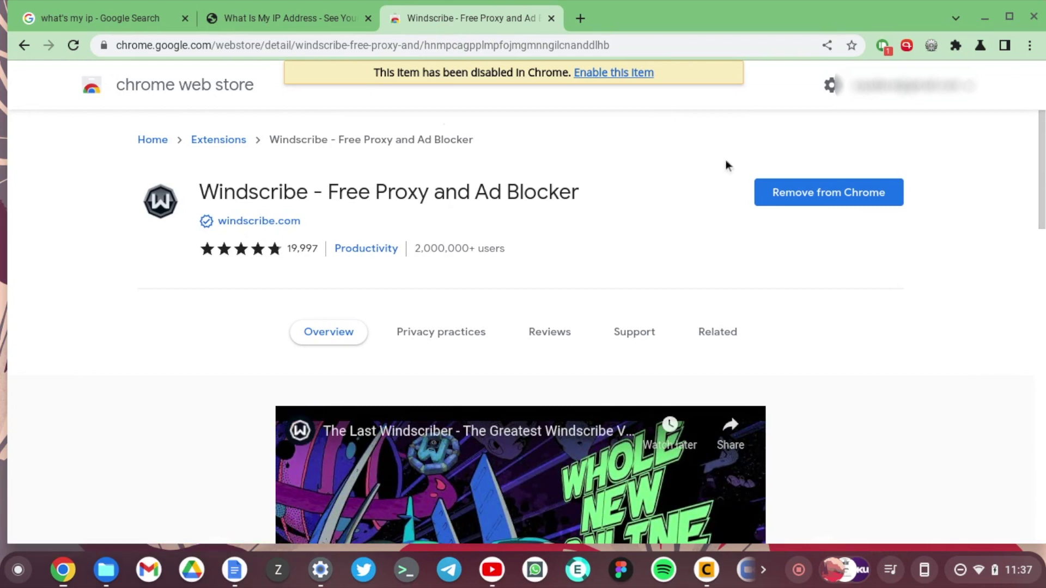
# Enable the Windscribe extension, log in, and connect on Autopilot, then type 'what's' in a new tab.
pyautogui.click(602, 73)
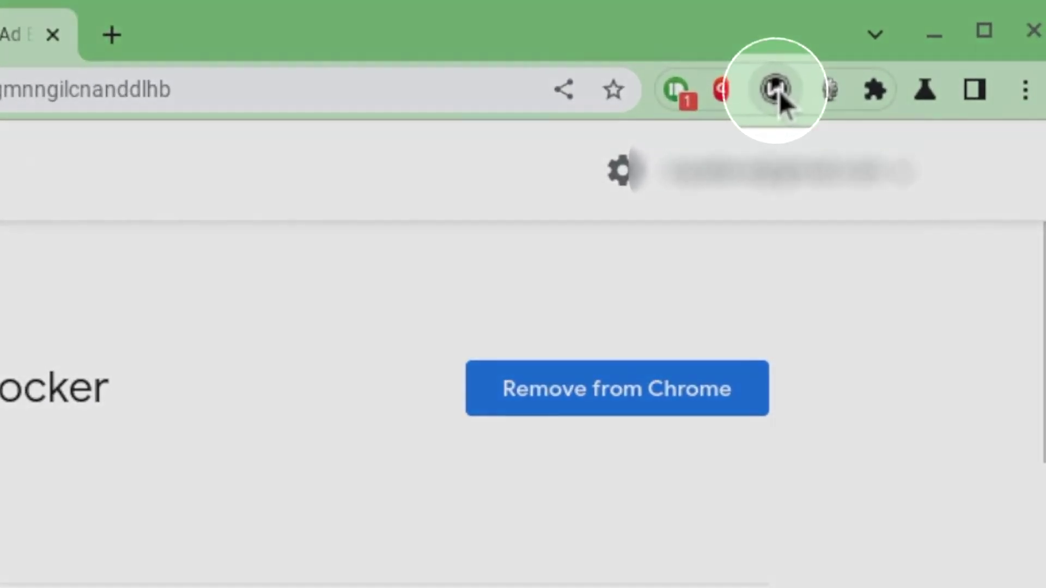
pyautogui.click(780, 93)
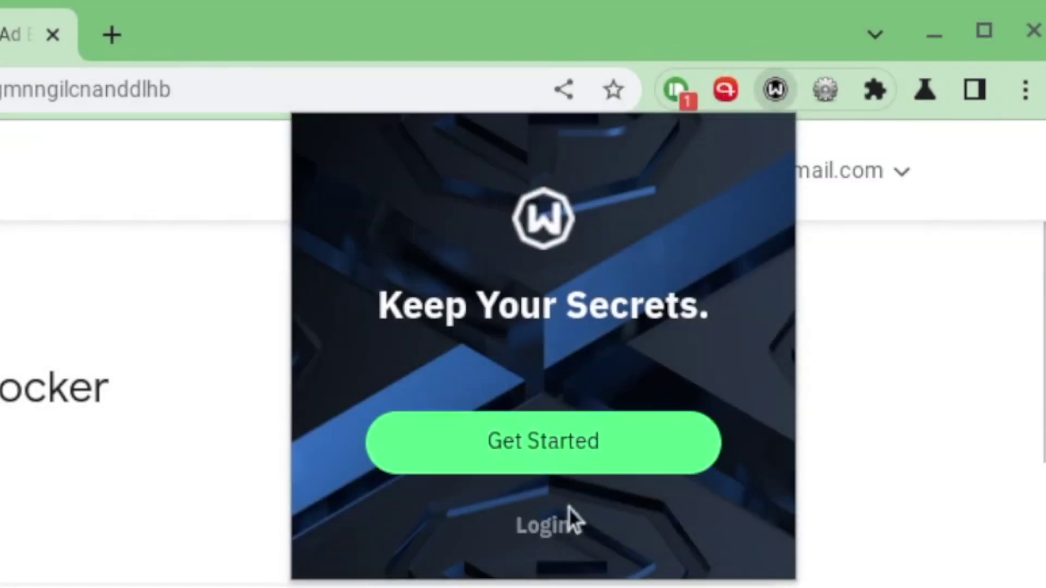
pyautogui.click(557, 462)
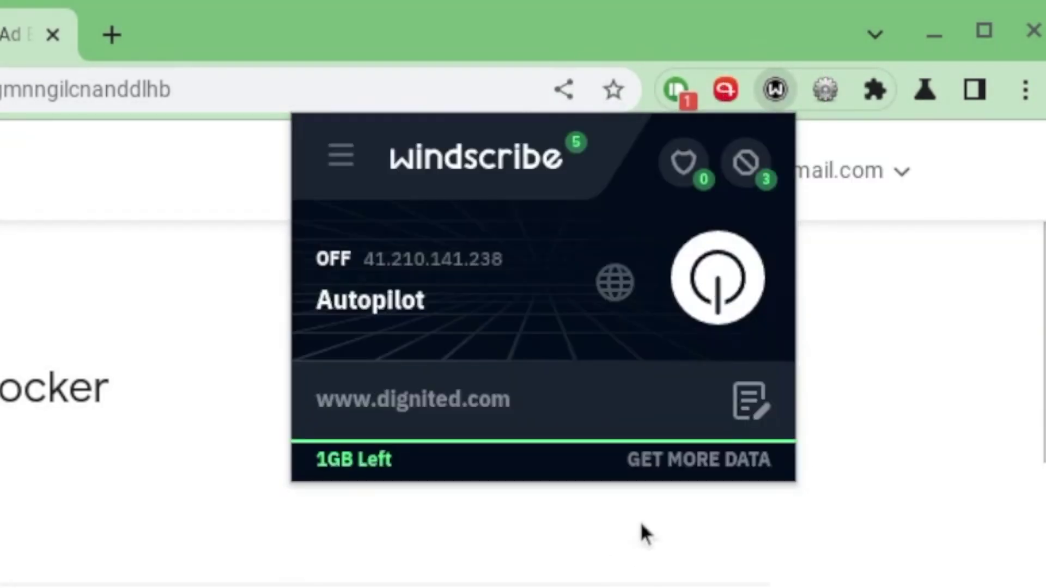
pyautogui.click(734, 265)
pyautogui.click(717, 277)
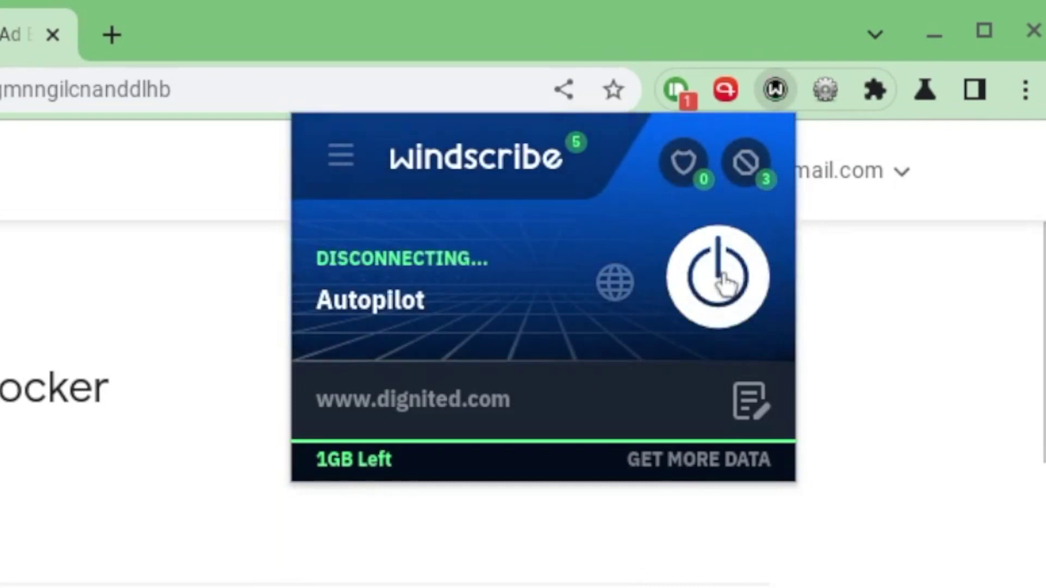
pyautogui.click(677, 308)
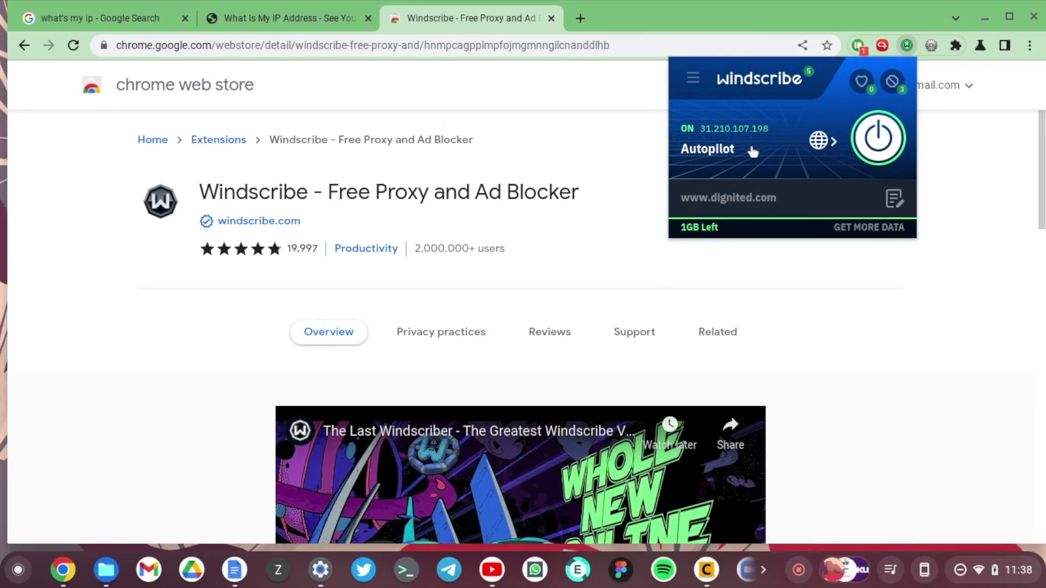
pyautogui.click(580, 20)
pyautogui.write("what's")
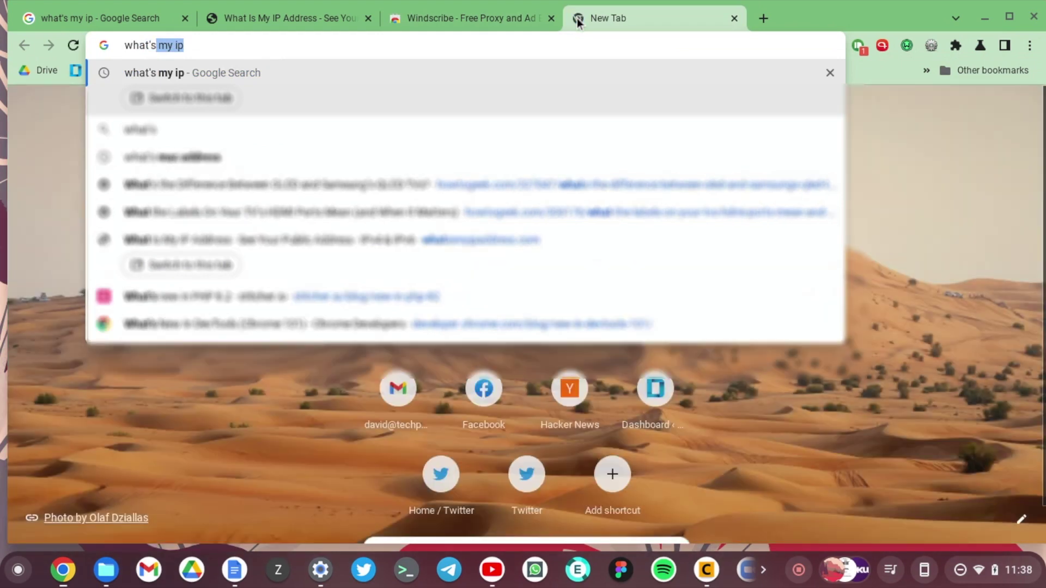
# Open whatismyipaddress.com and switch Windscribe to the US Central Atlanta Mountain server.
pyautogui.click(549, 240)
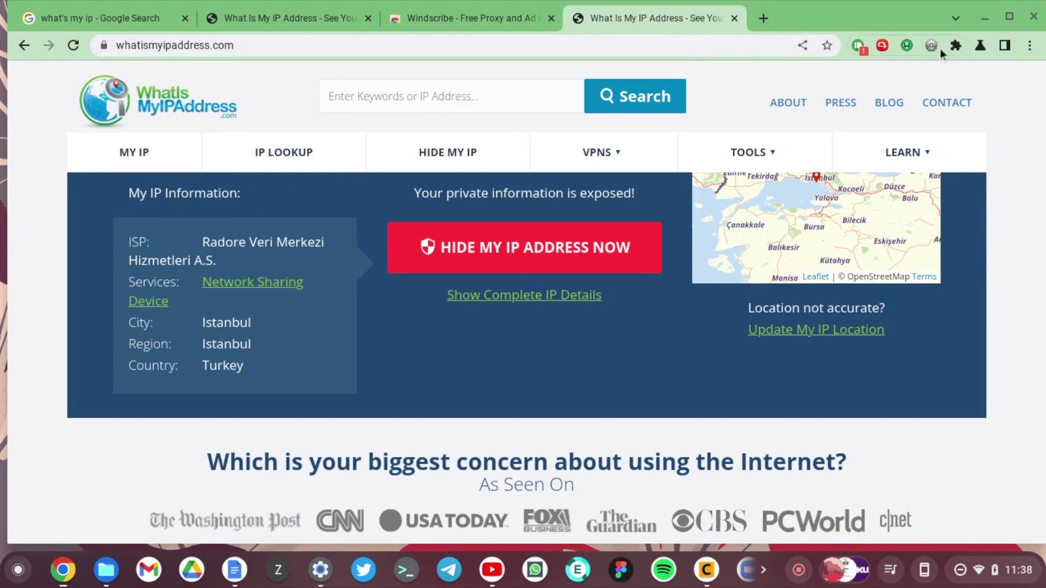
pyautogui.click(907, 46)
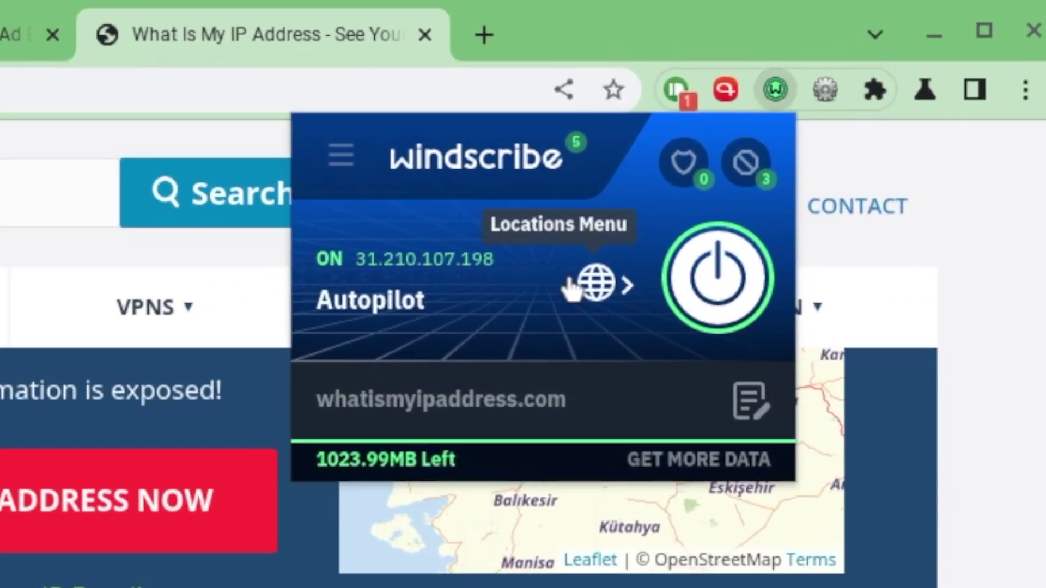
pyautogui.click(591, 290)
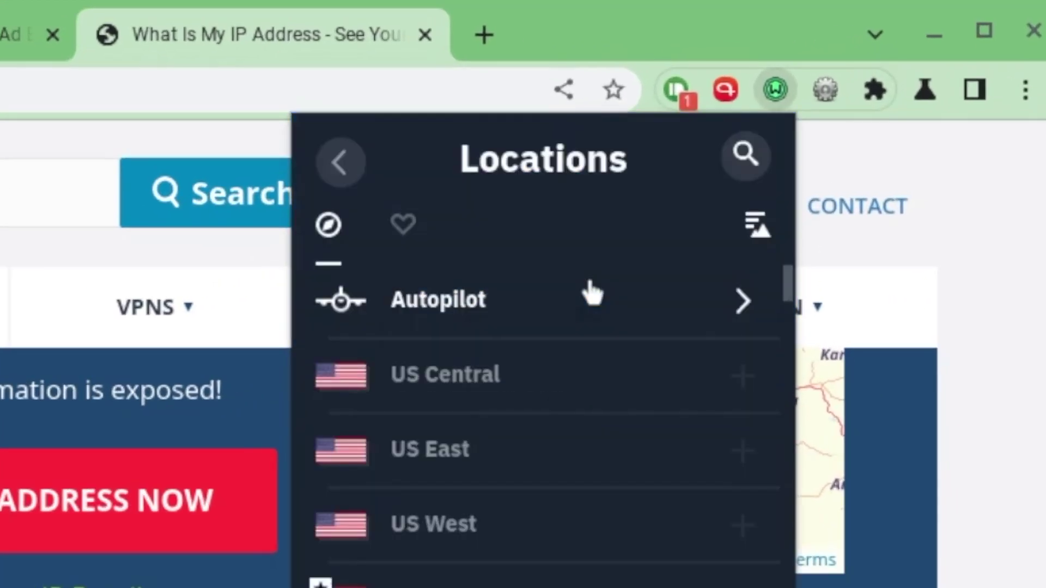
pyautogui.click(493, 387)
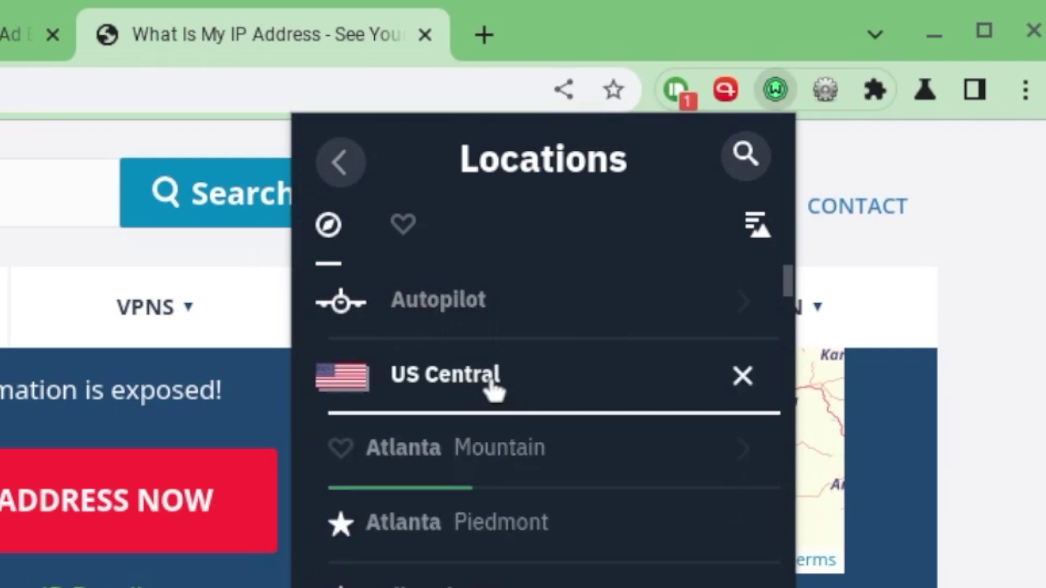
pyautogui.click(500, 458)
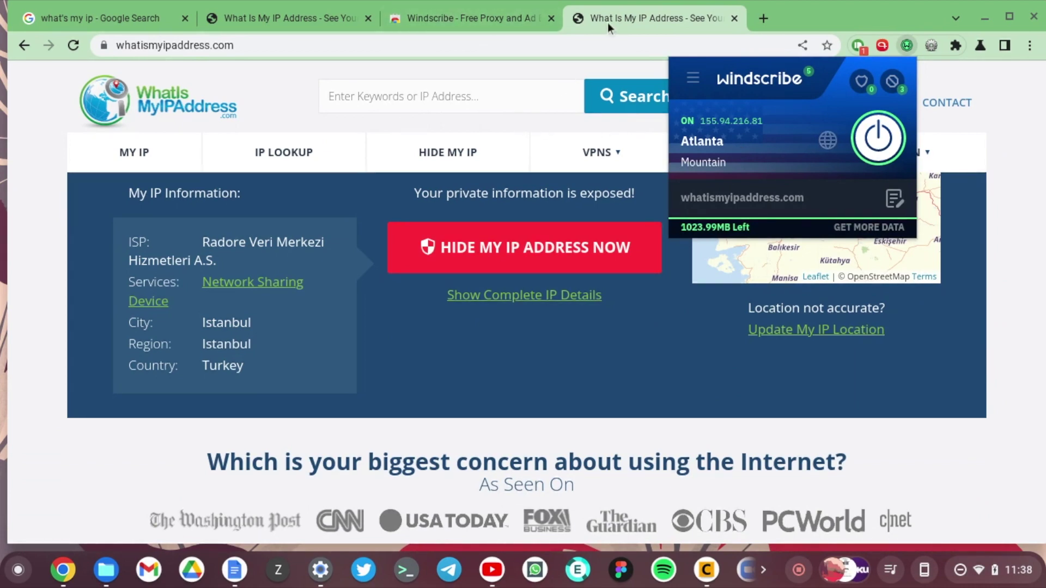
pyautogui.moveTo(554, 138)
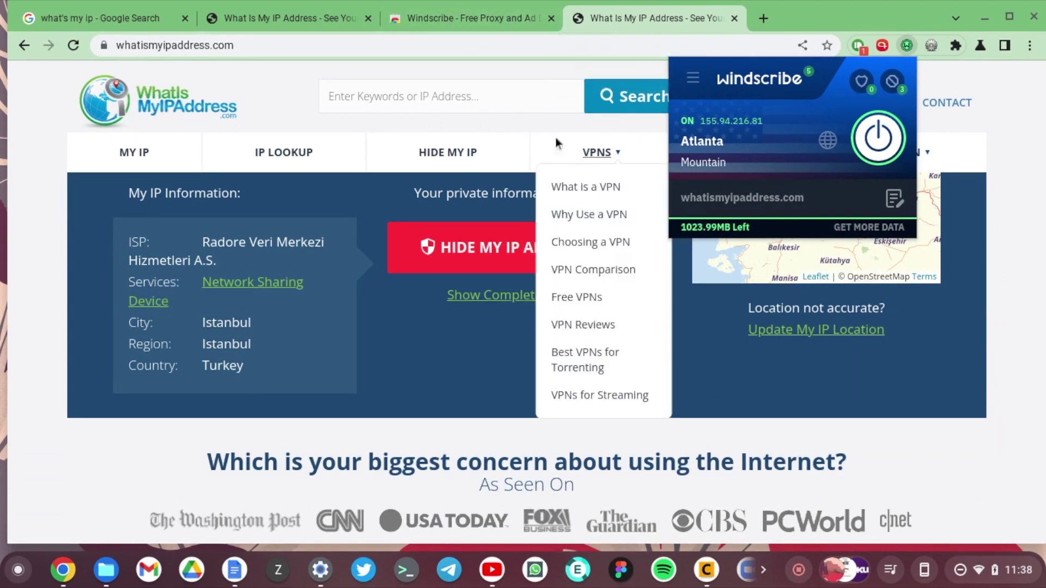
# Dismiss the Windscribe popup to reveal the Istanbul, Turkey result on whatismyipaddress.com.
pyautogui.click(534, 135)
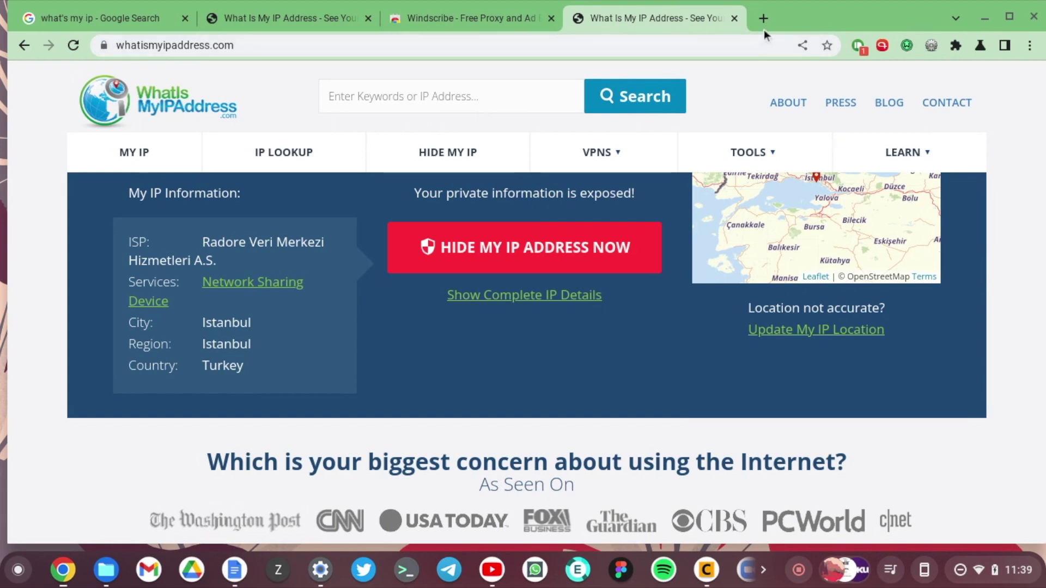
# Turn off the Windscribe VPN connection from its Chrome extension panel in a new tab.
pyautogui.click(763, 24)
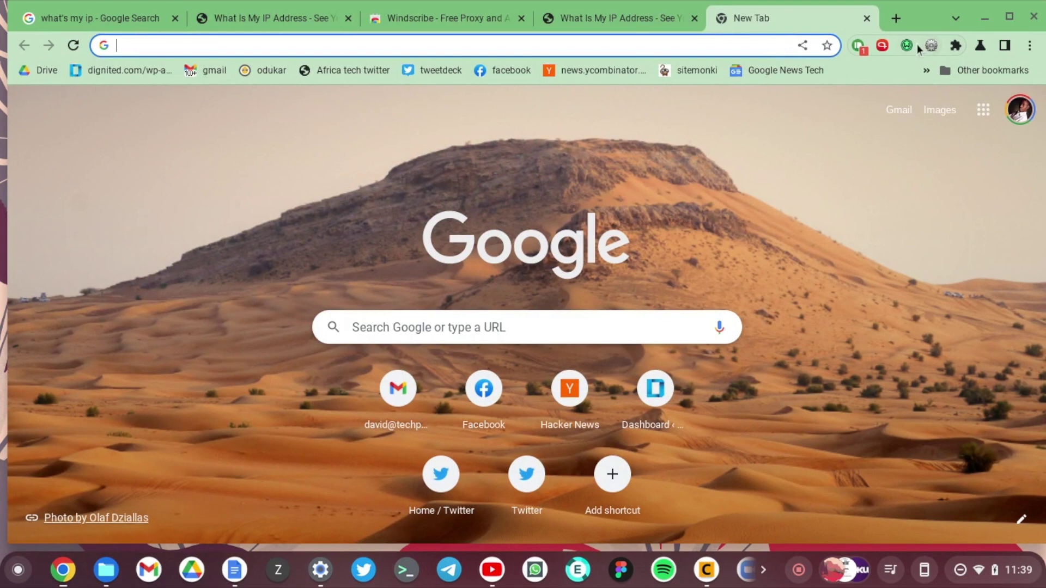
pyautogui.click(908, 45)
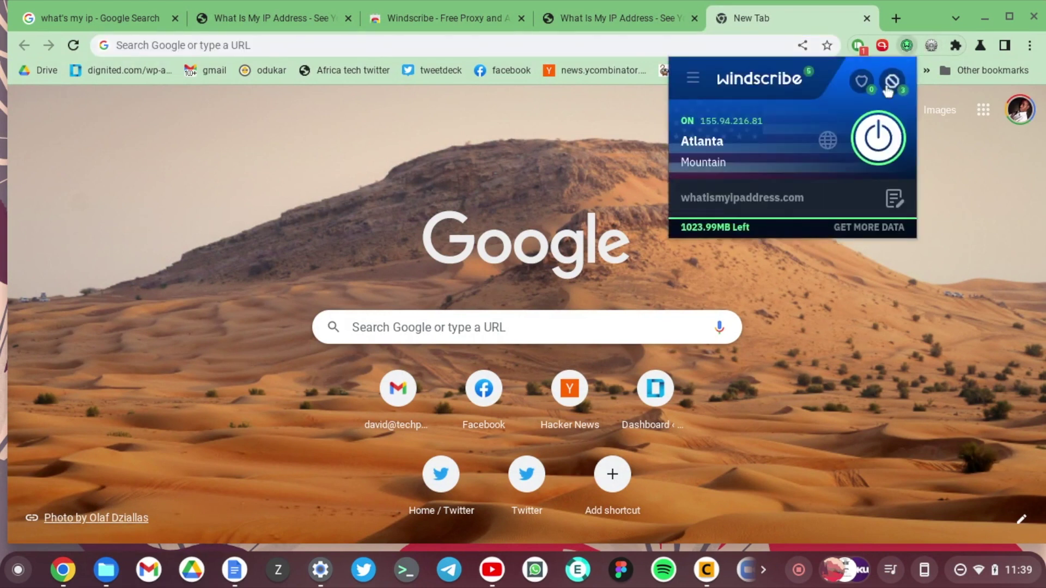
pyautogui.click(884, 153)
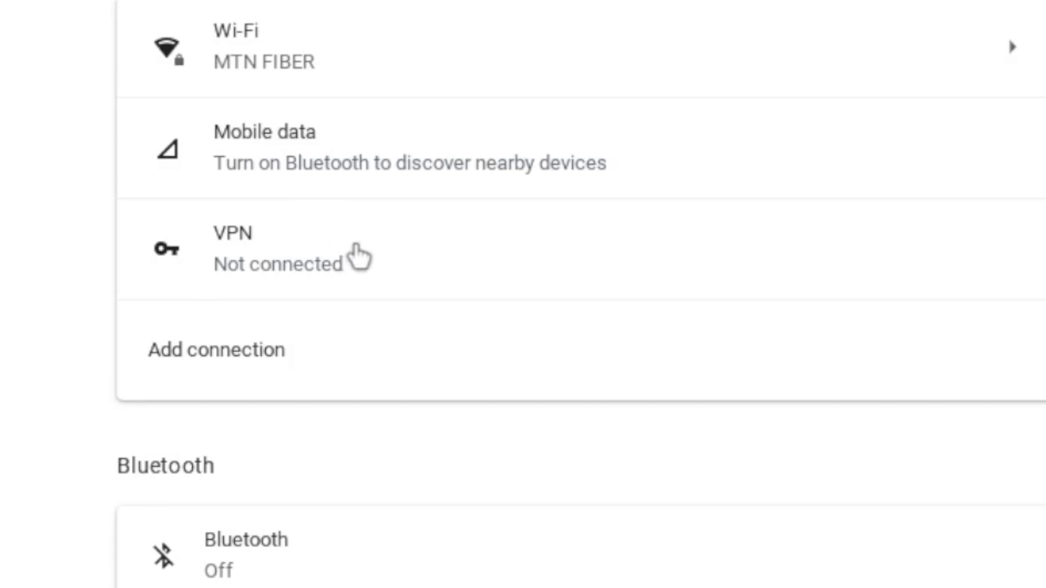
# Add a new built-in VPN connection and keep OpenVPN as its provider type.
pyautogui.click(441, 257)
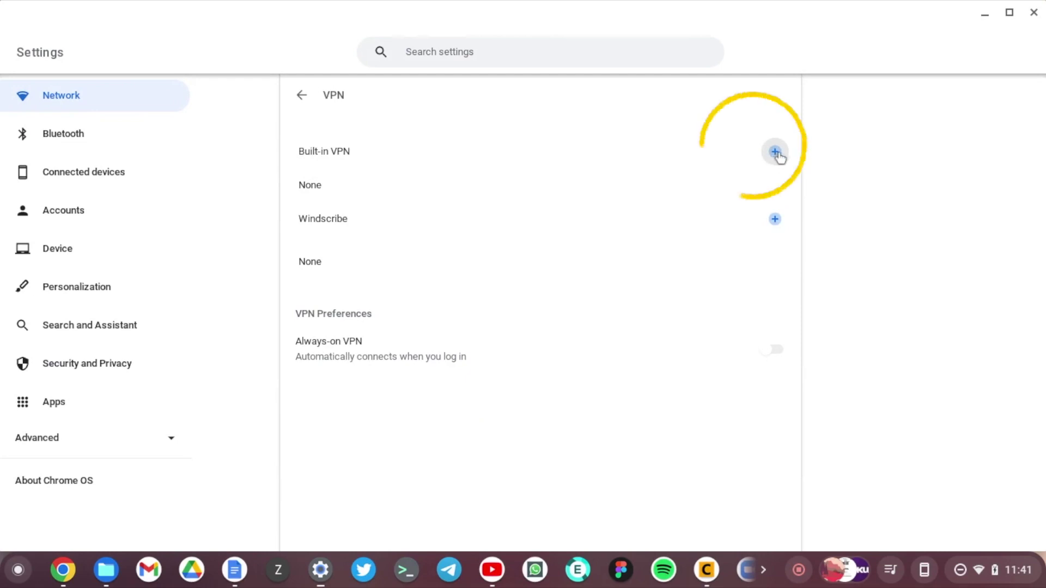
pyautogui.click(775, 154)
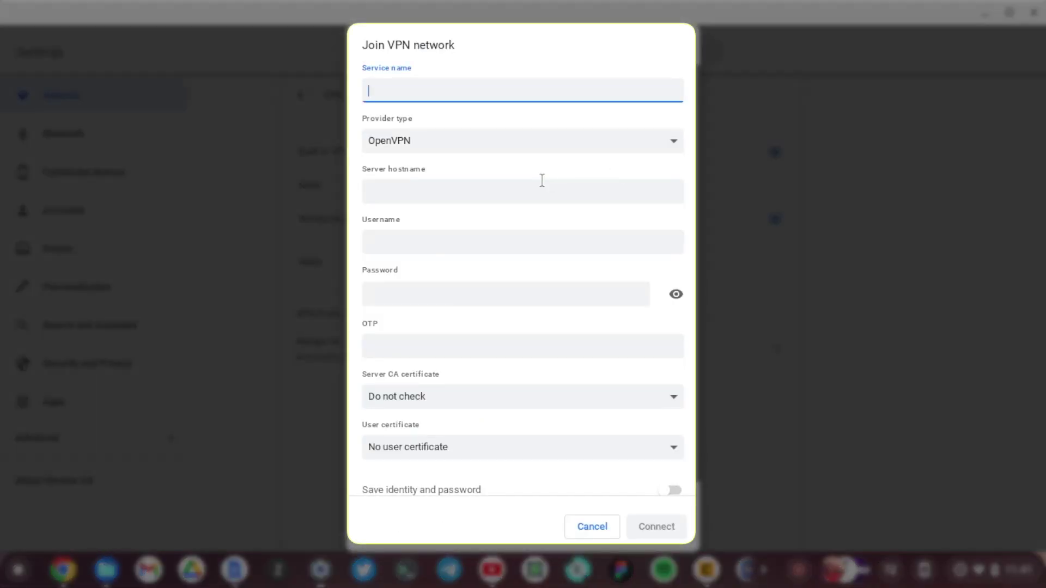
pyautogui.click(498, 142)
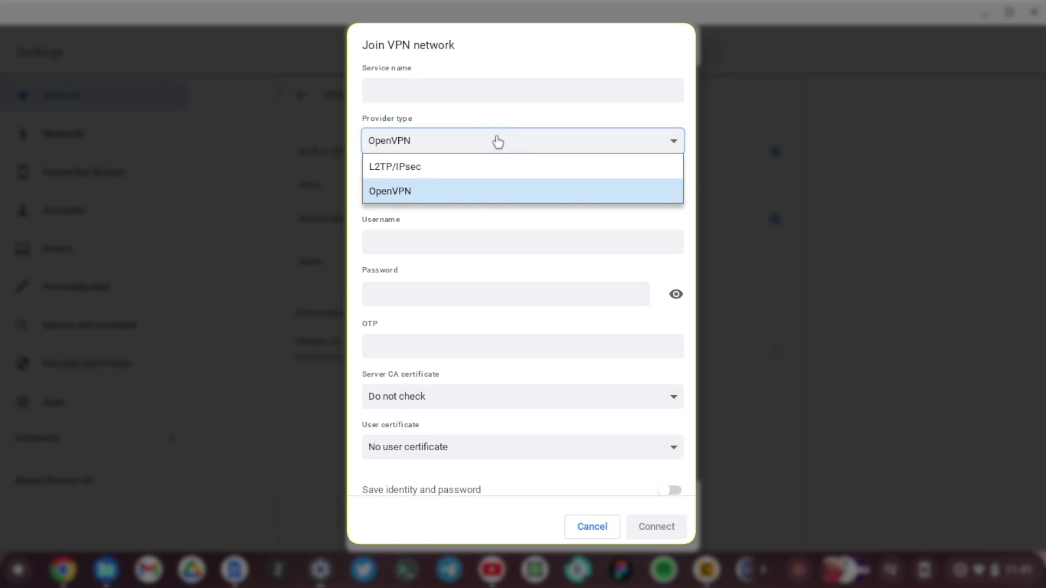
pyautogui.click(498, 142)
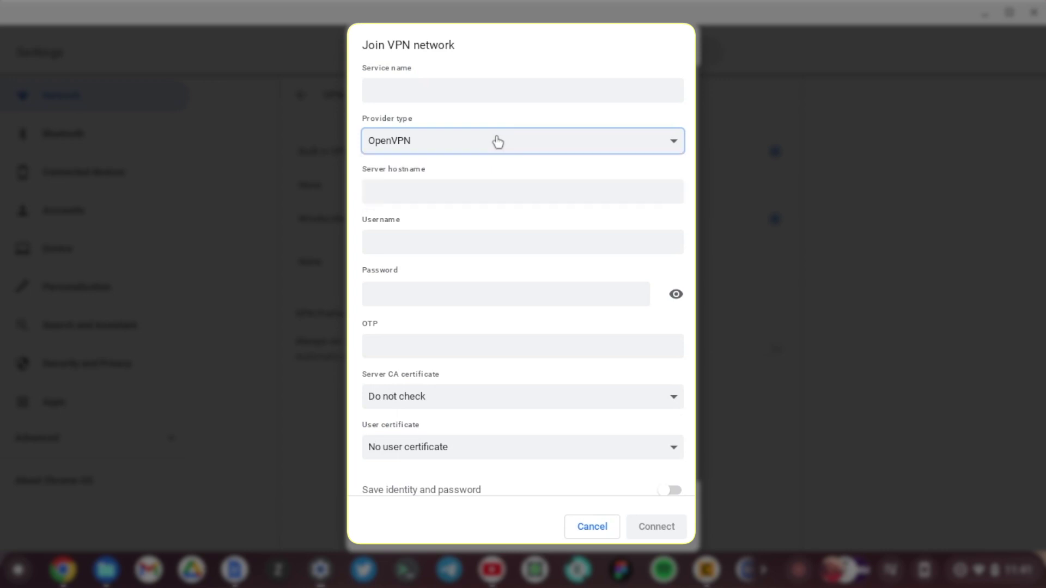
# Focus the Server hostname field and review the form's Do not check and No user certificate settings.
pyautogui.click(477, 188)
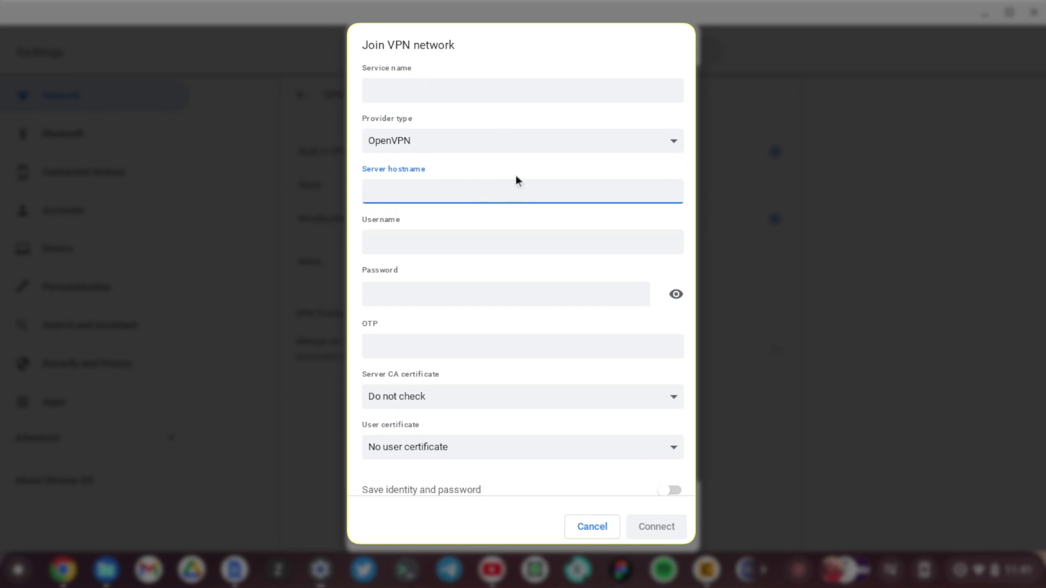
pyautogui.scroll(-1, 516, 175)
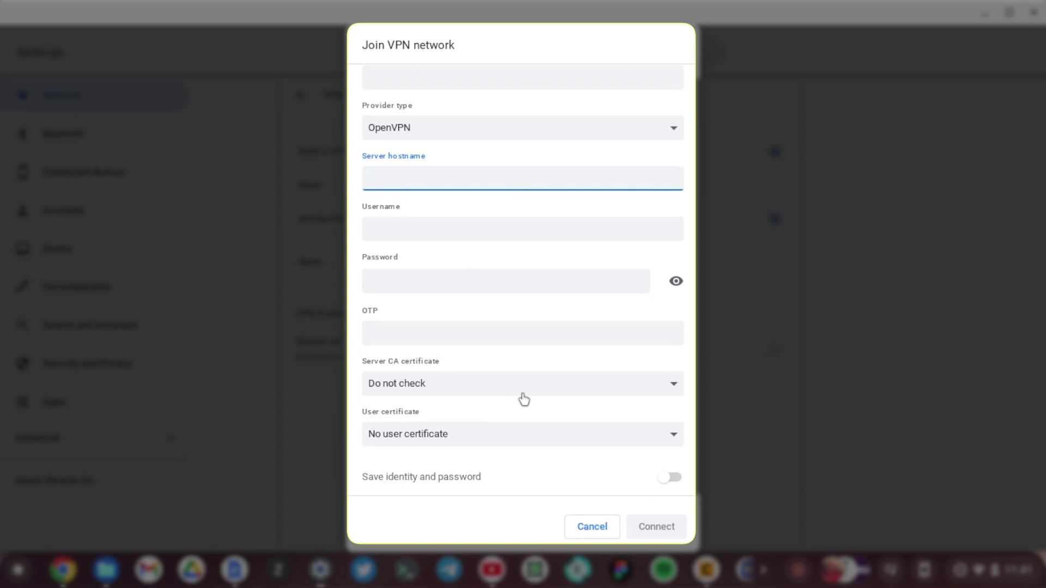
pyautogui.scroll(1, 524, 400)
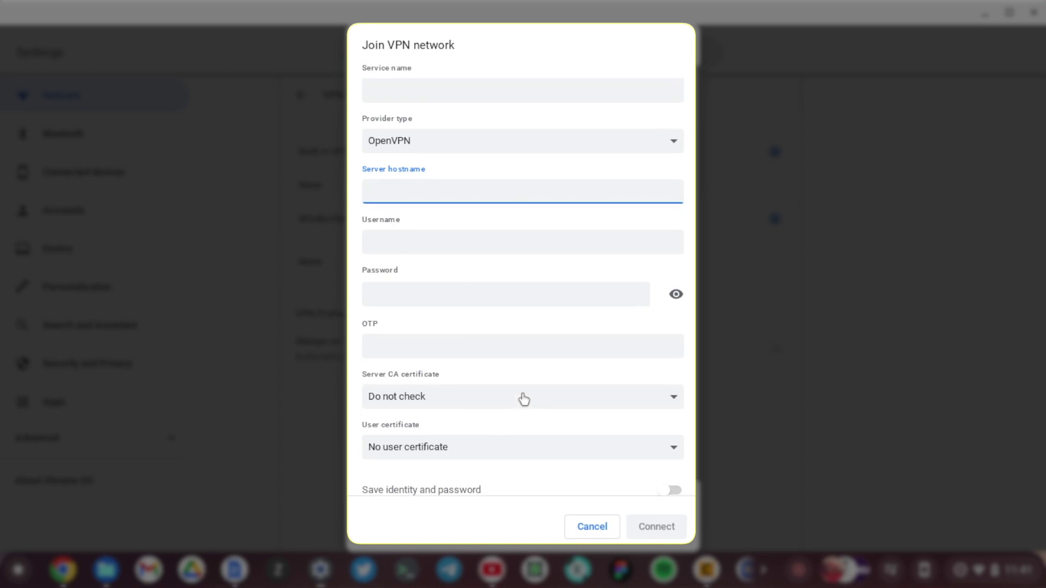